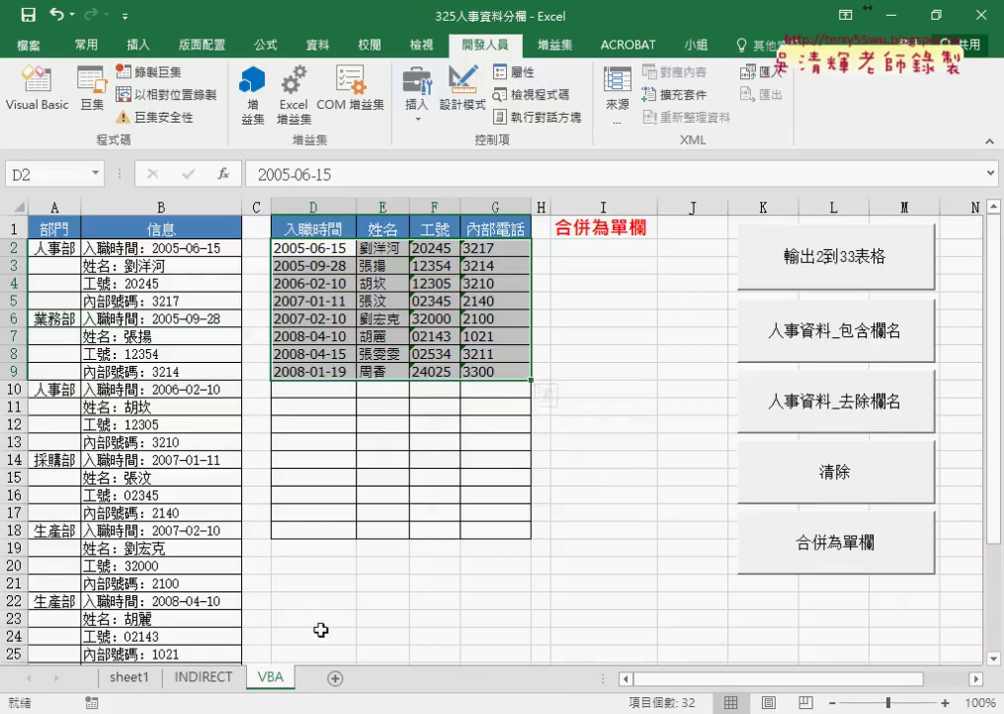
left_click(211, 678)
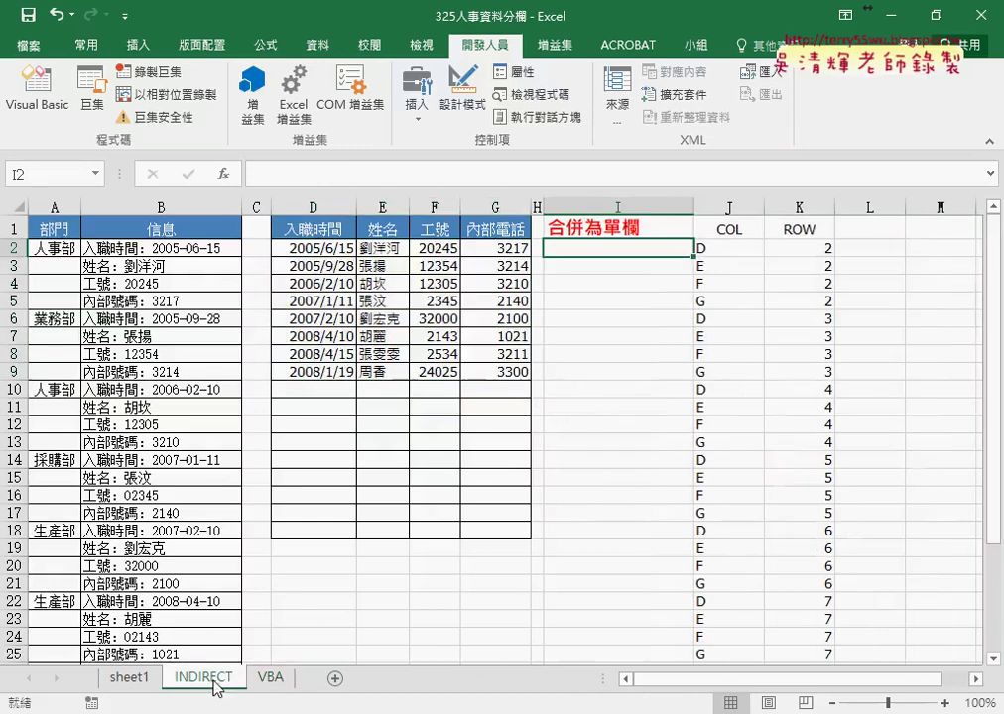
left_click(578, 466)
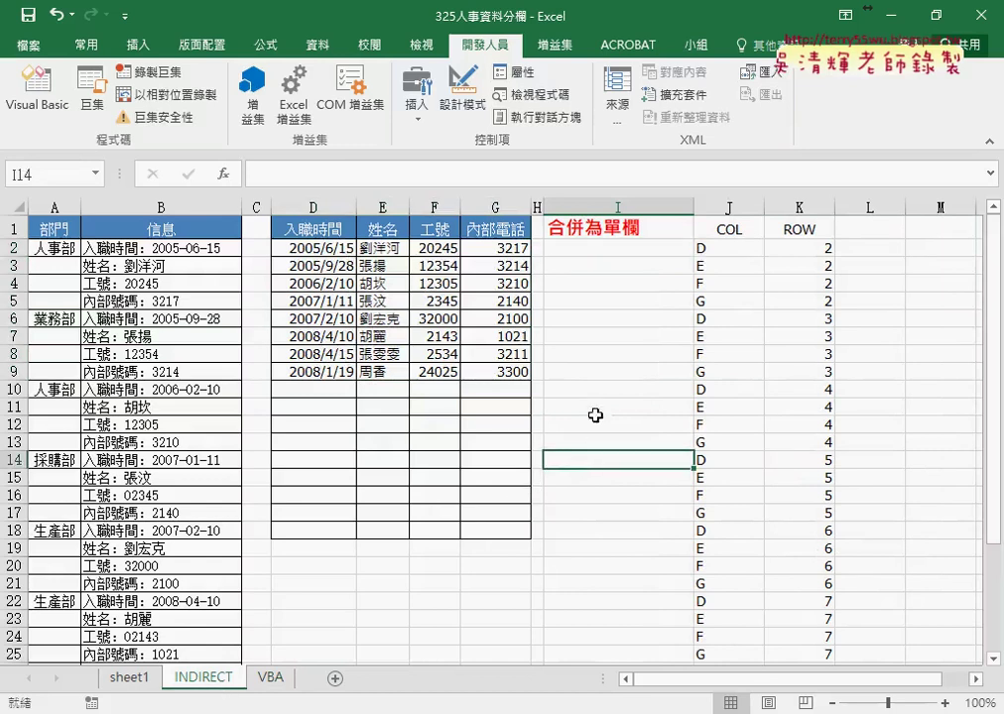
left_click(635, 248)
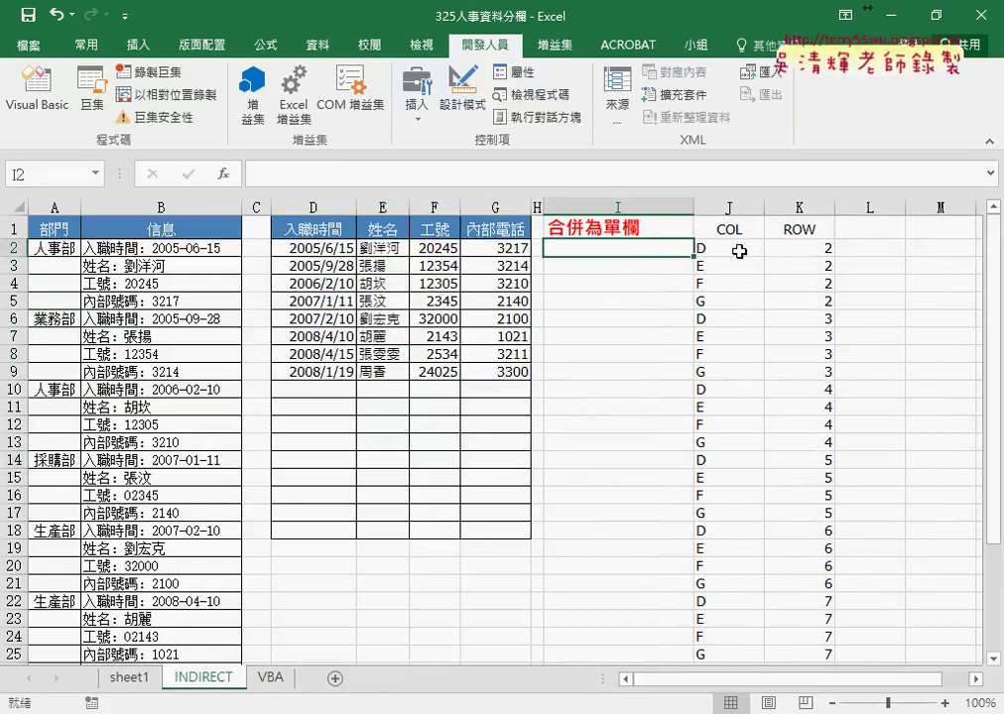
left_click(827, 249)
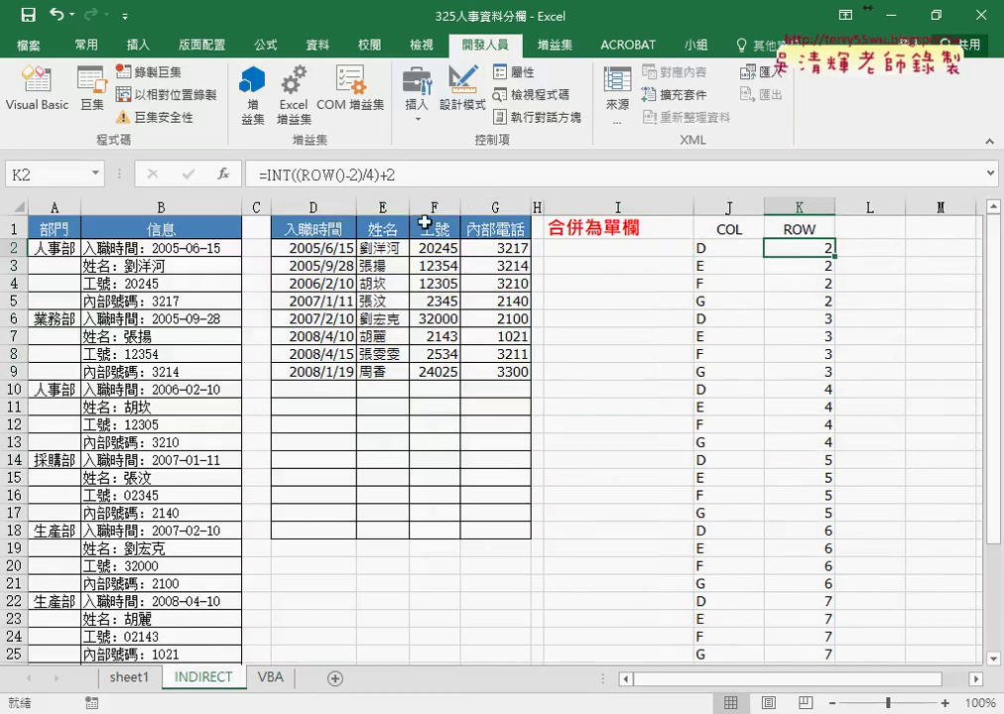
left_click_drag(413, 176, 260, 175)
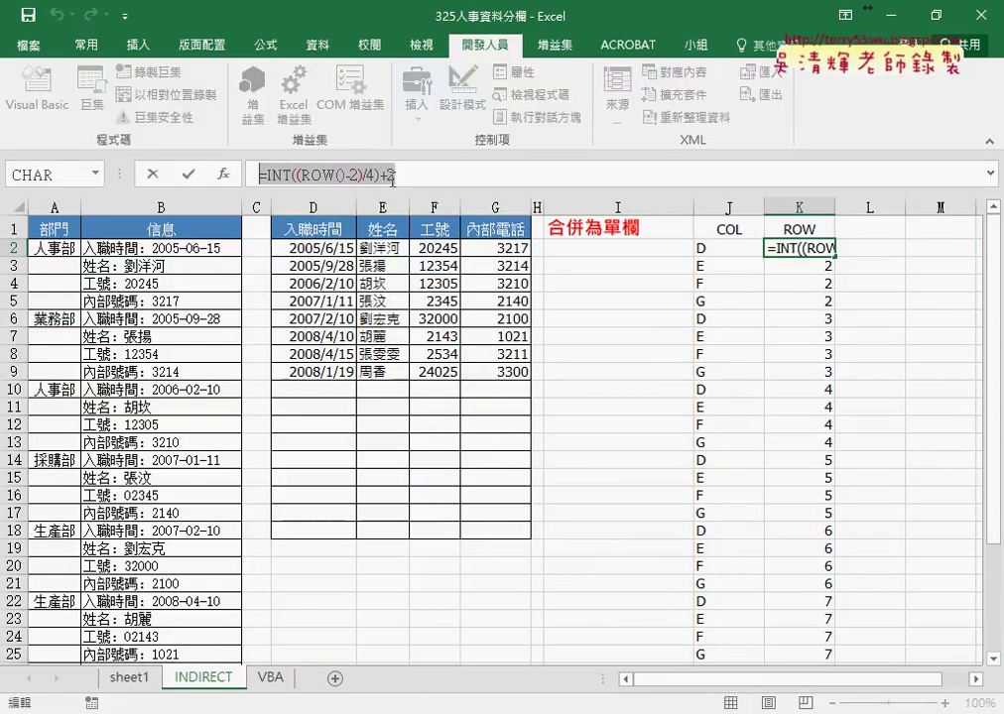
left_click_drag(382, 176, 399, 176)
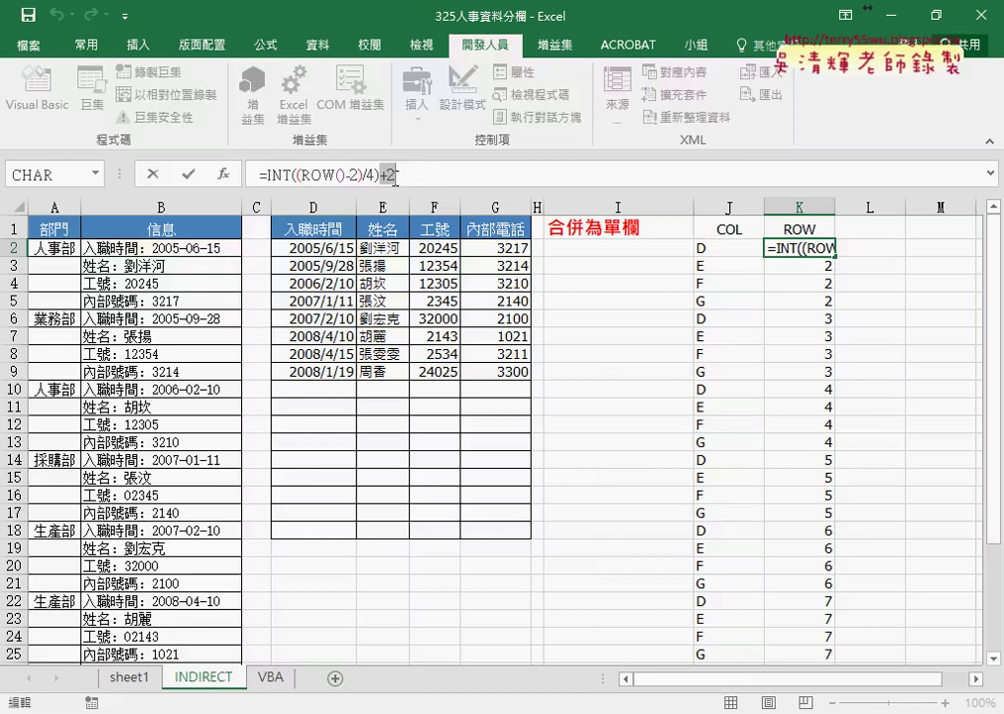
left_click(372, 174)
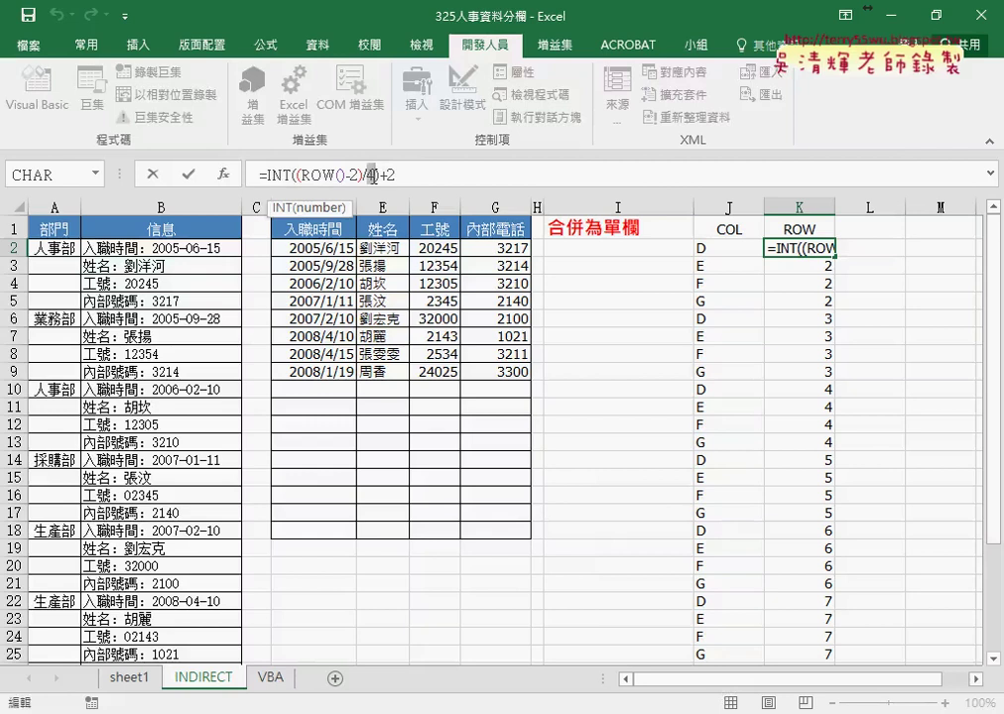
left_click(189, 175)
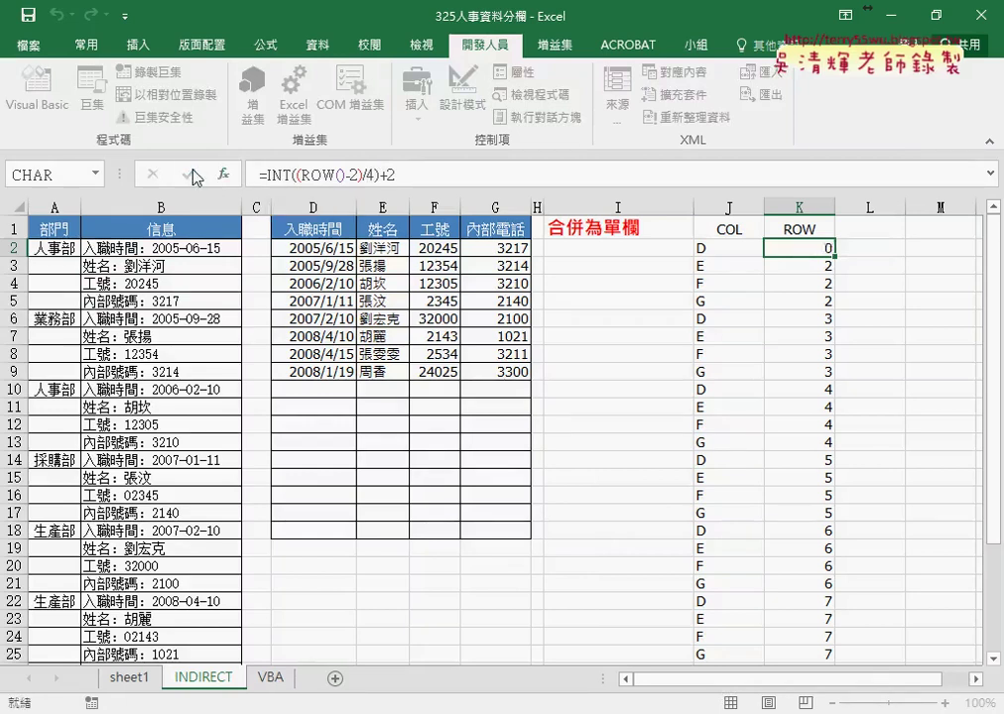
left_click(734, 249)
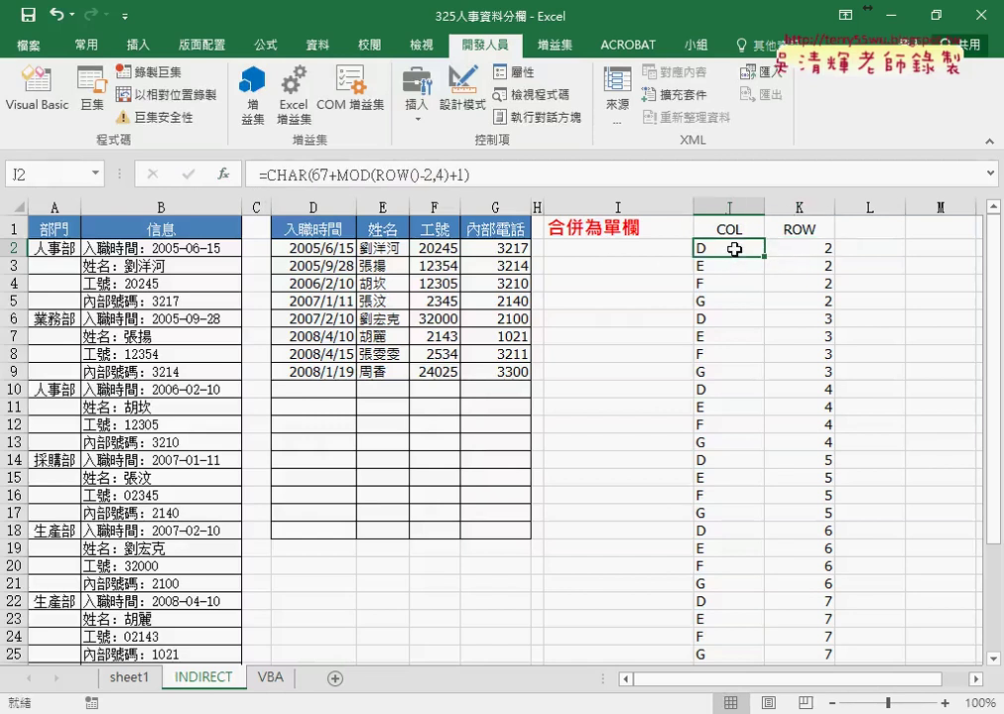
Copy K2's =MOD(ROW()-2,4)+1 formula text on sheet1, leaving K2 unchanged.
left_click(129, 677)
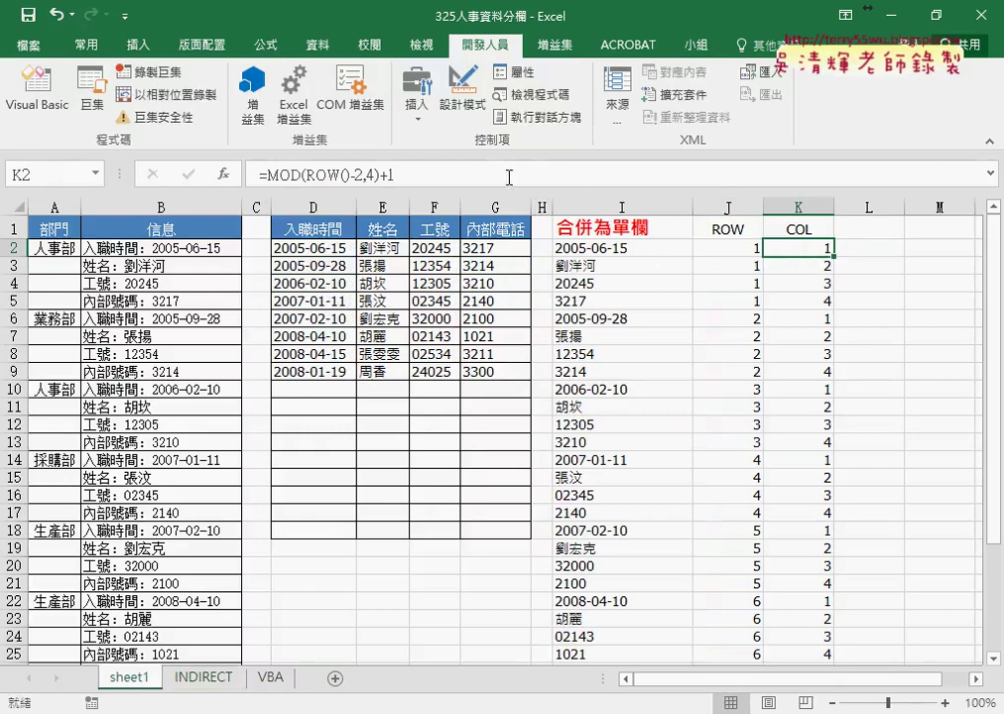
left_click_drag(509, 176, 260, 176)
right_click(290, 176)
left_click(327, 207)
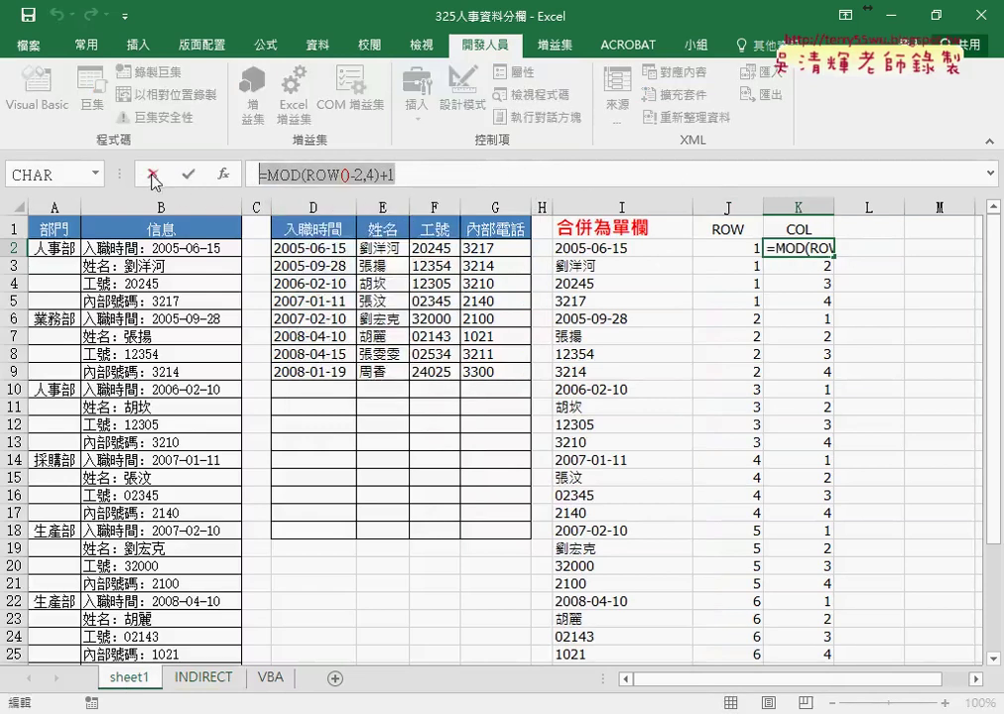
left_click(154, 176)
On the INDIRECT sheet, replace J2's CHAR formula with the MOD formula and fill it down to J33.
left_click(201, 677)
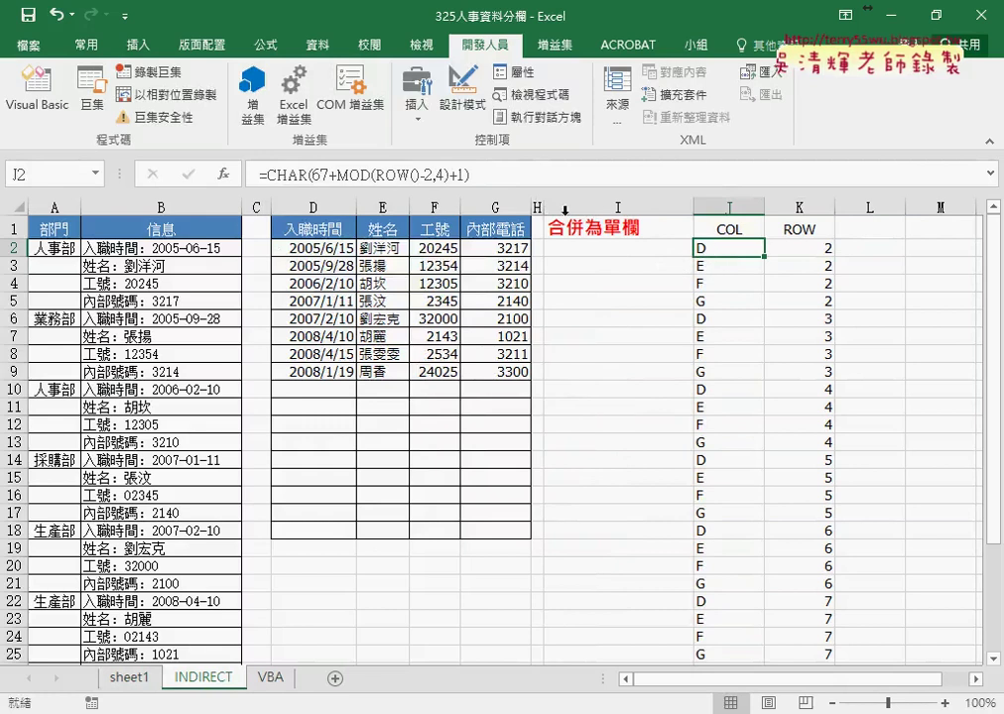
left_click_drag(472, 174, 266, 175)
right_click(335, 176)
left_click(353, 232)
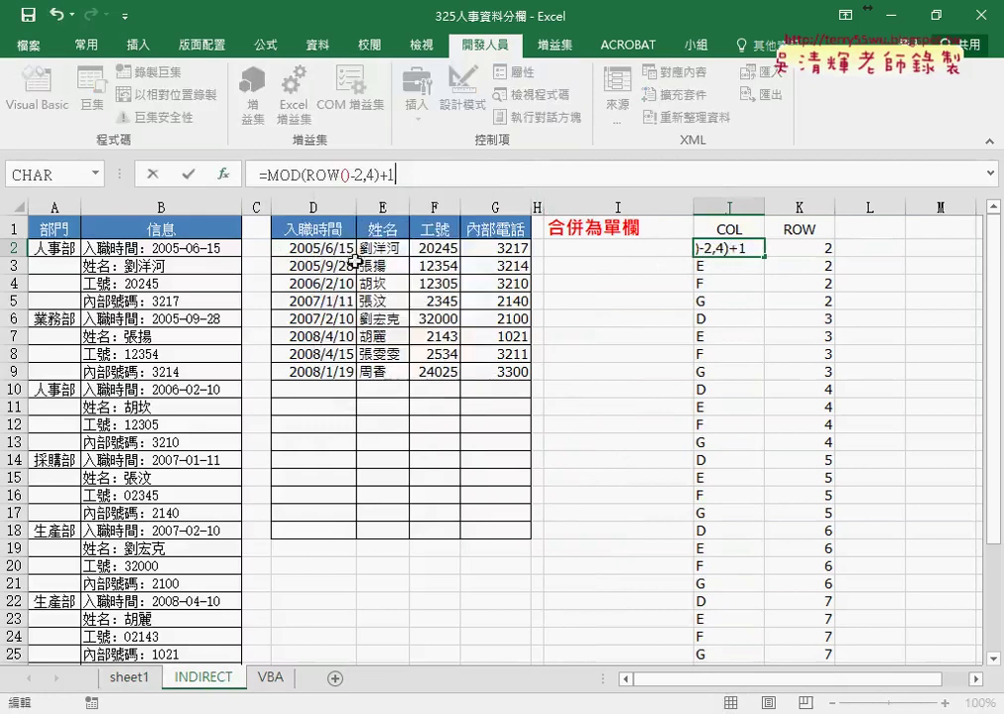
left_click(189, 175)
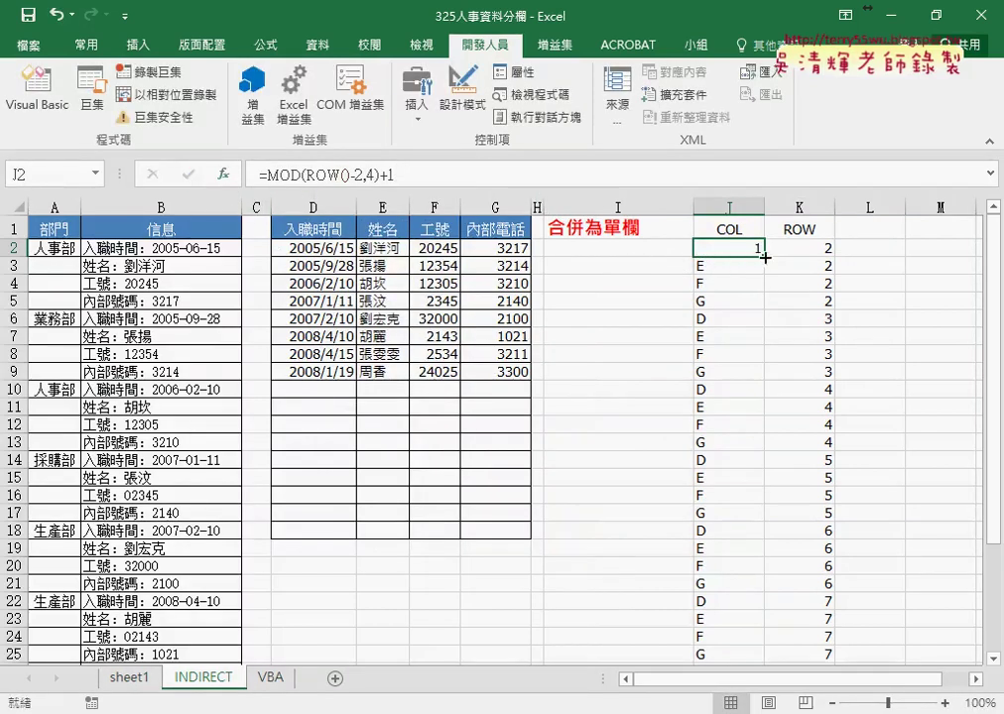
left_click_drag(764, 258, 771, 622)
scroll(771, 506, "up", 3)
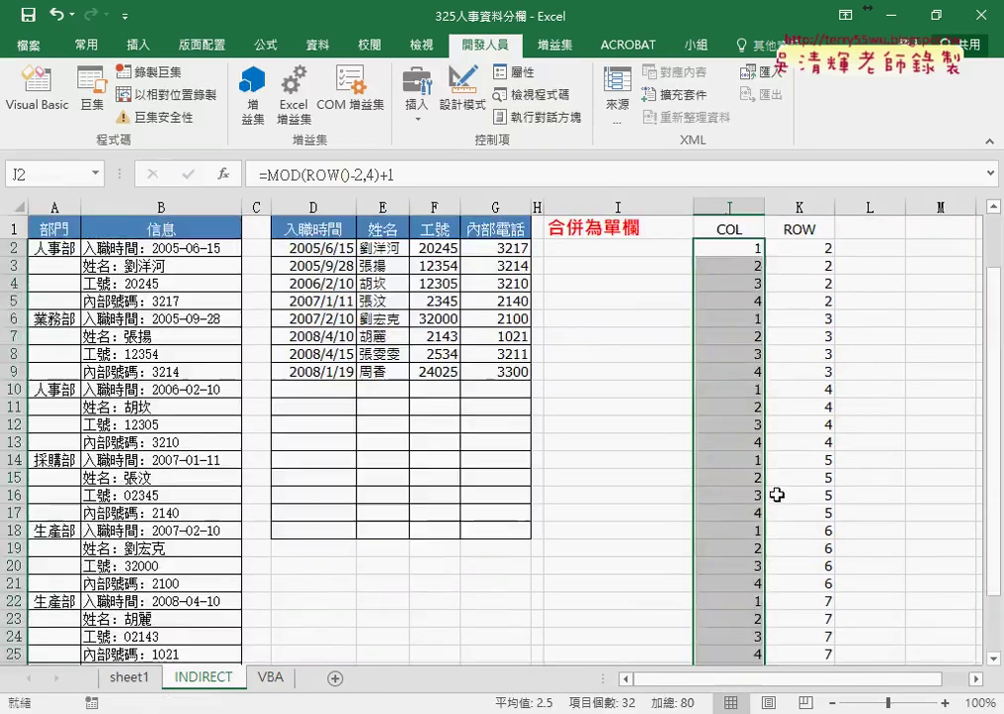
left_click(744, 252)
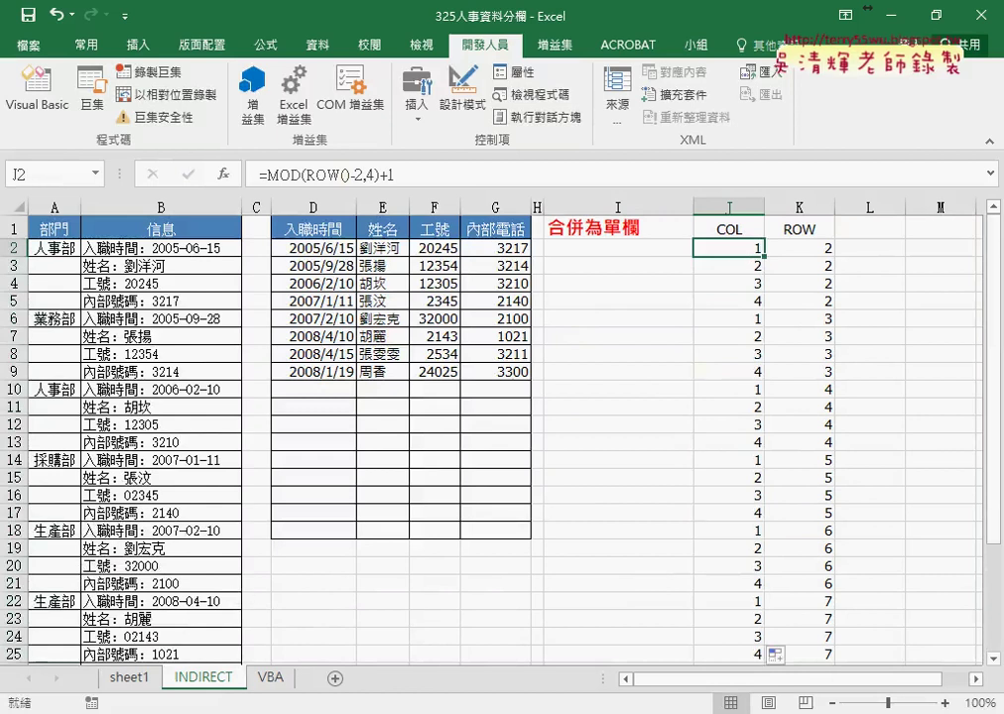
Scroll the Google Docs notes to the character-code table showing D is 68, then return to Excel.
left_click(259, 650)
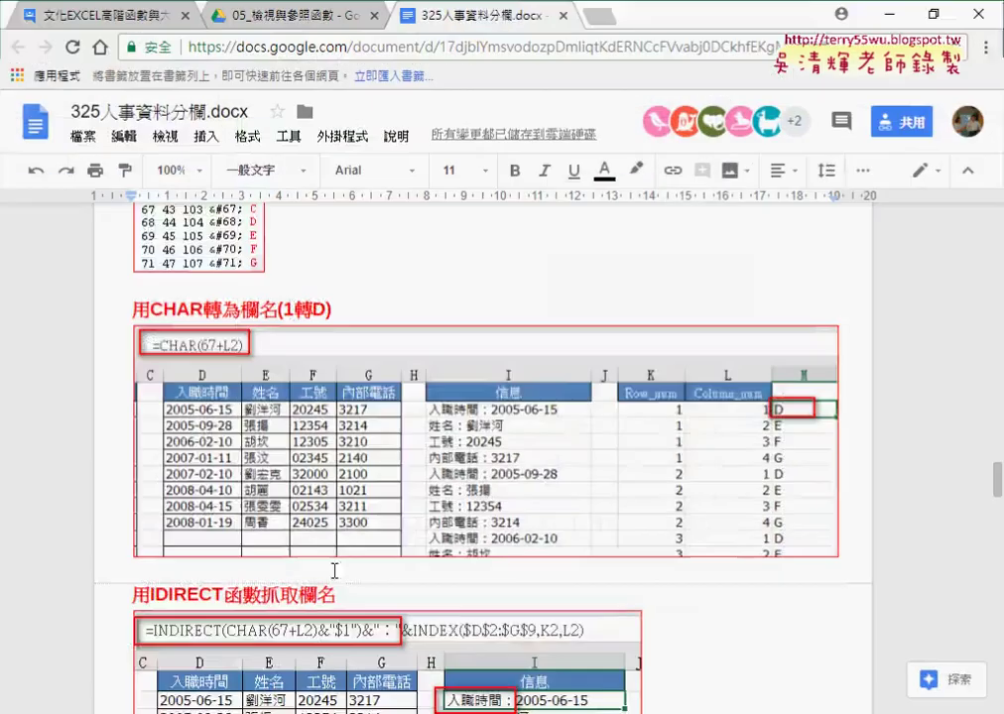
scroll(367, 513, "up", 3)
left_click(262, 416)
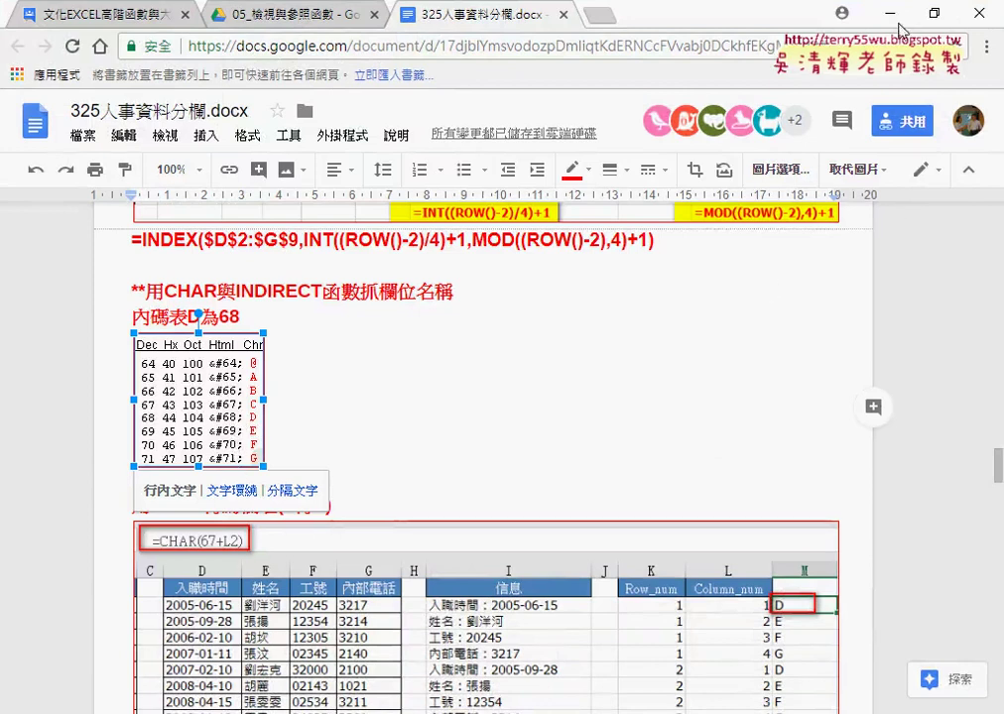
key("alt+Tab")
Cut the MOD expression from J2 and start a CHAR insertion, then cancel it.
left_click_drag(406, 175, 266, 175)
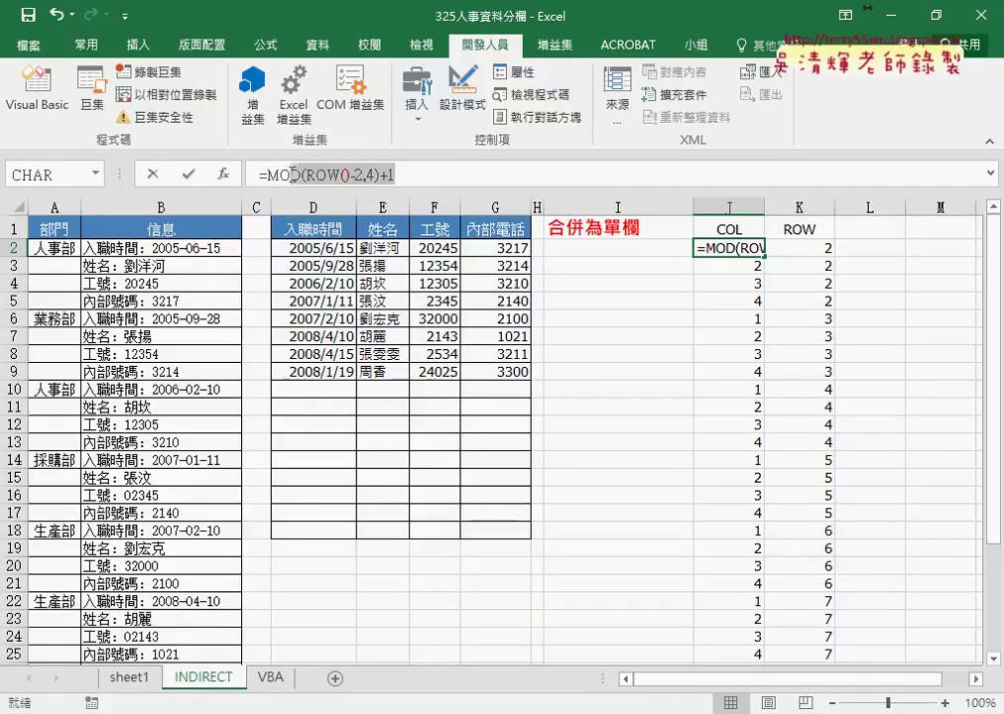
right_click(298, 177)
left_click(338, 191)
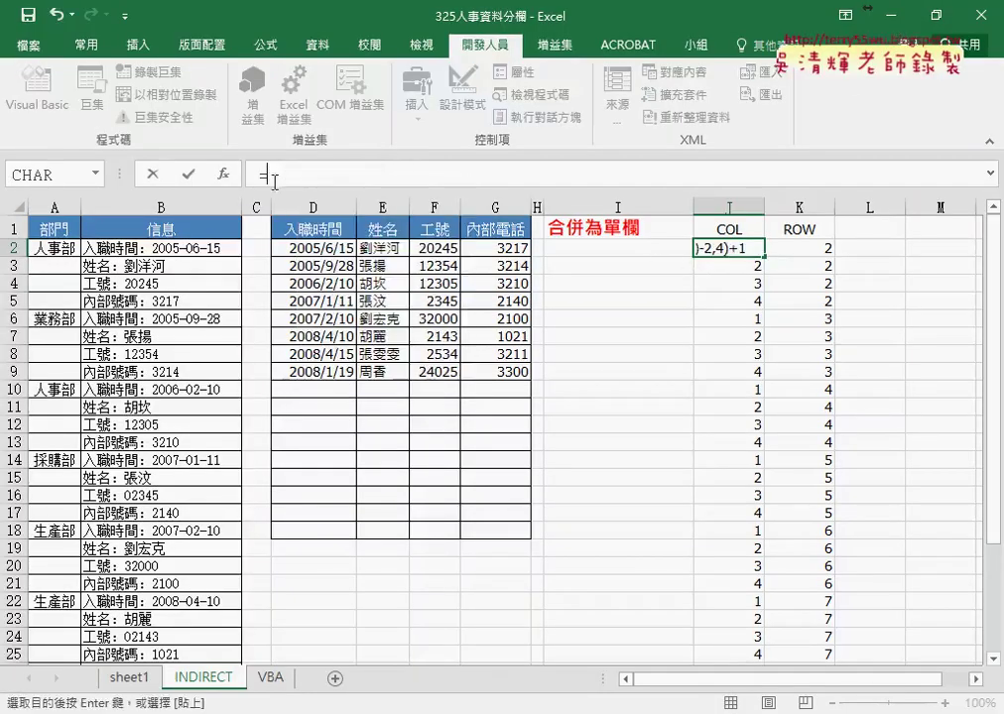
left_click(223, 174)
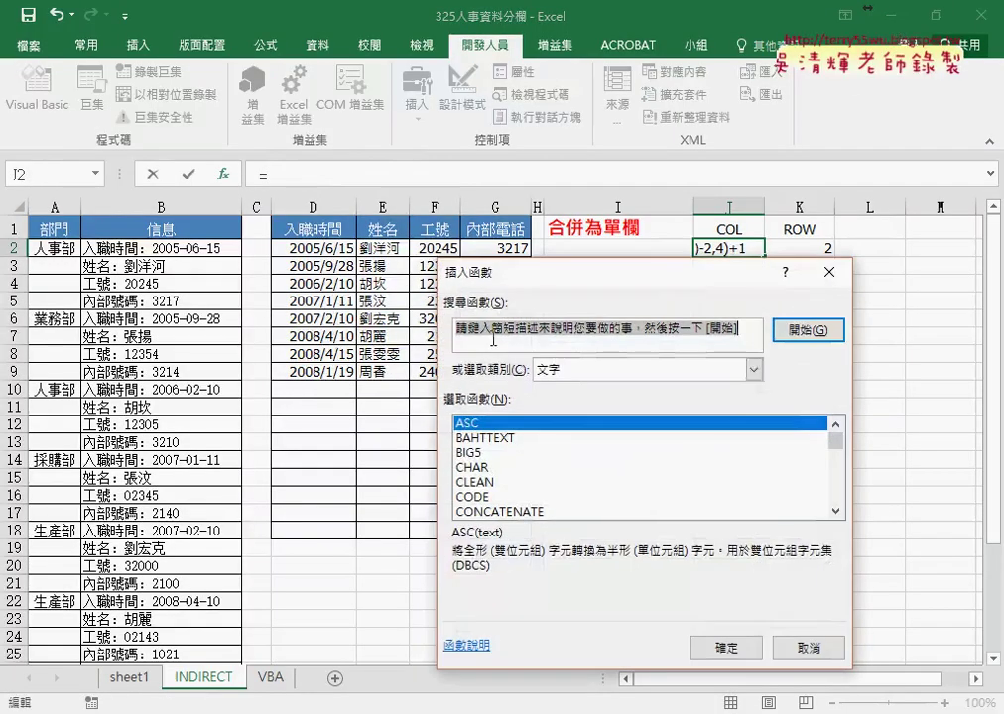
left_click(479, 468)
left_click(719, 644)
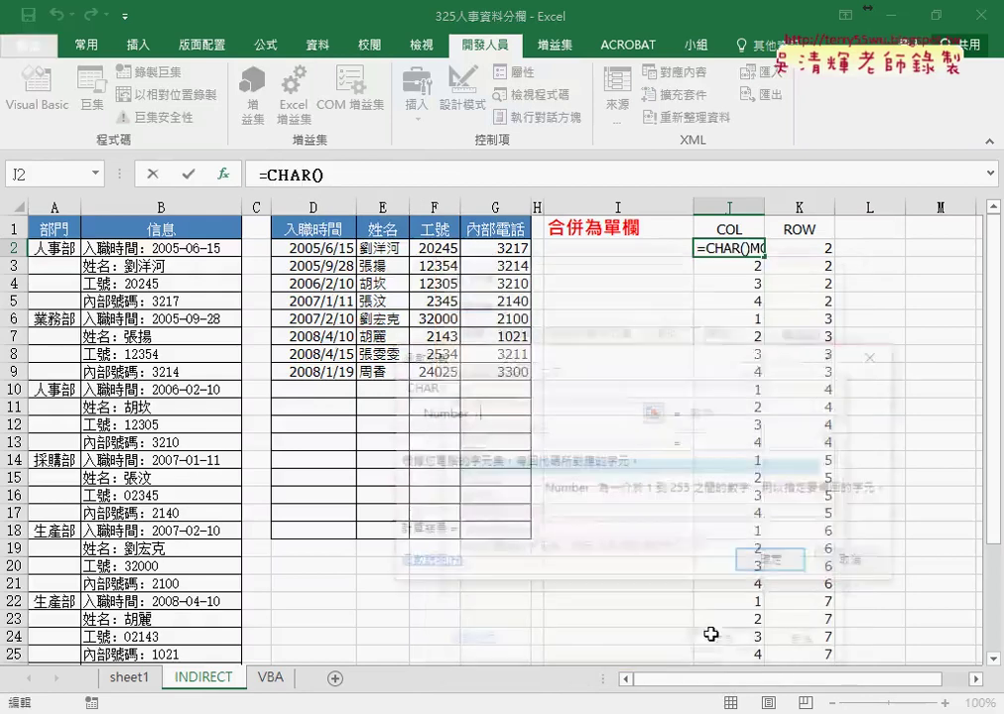
right_click(527, 413)
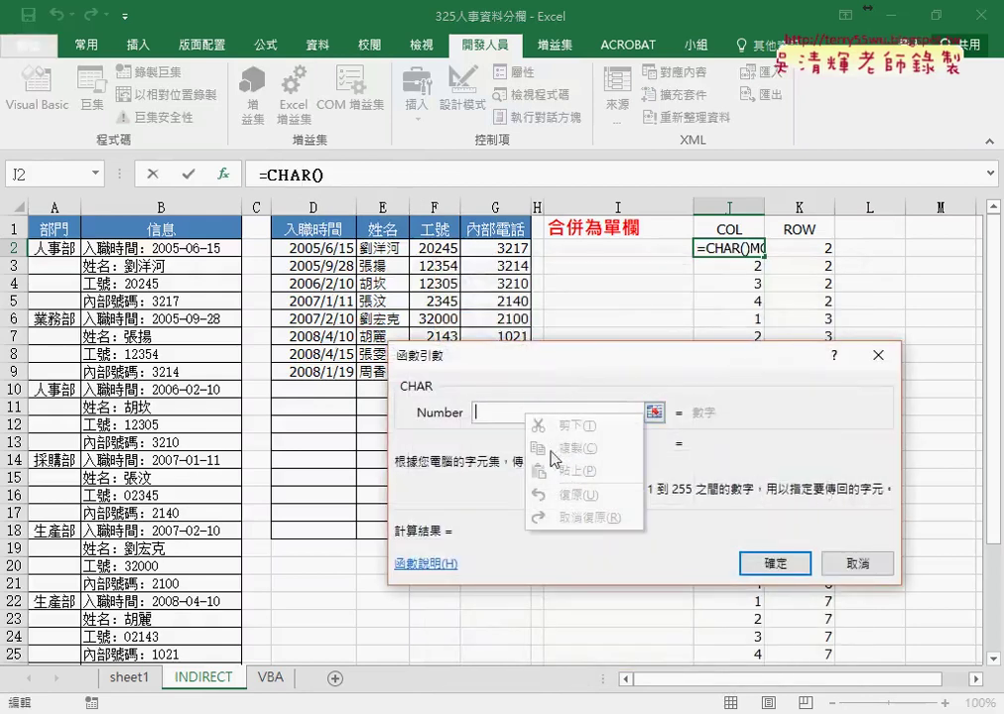
left_click(856, 563)
Rebuild J2 as =CHAR(67+MOD(ROW()-2,4)+1) by pasting the MOD part into CHAR's Number argument.
left_click_drag(395, 175, 268, 175)
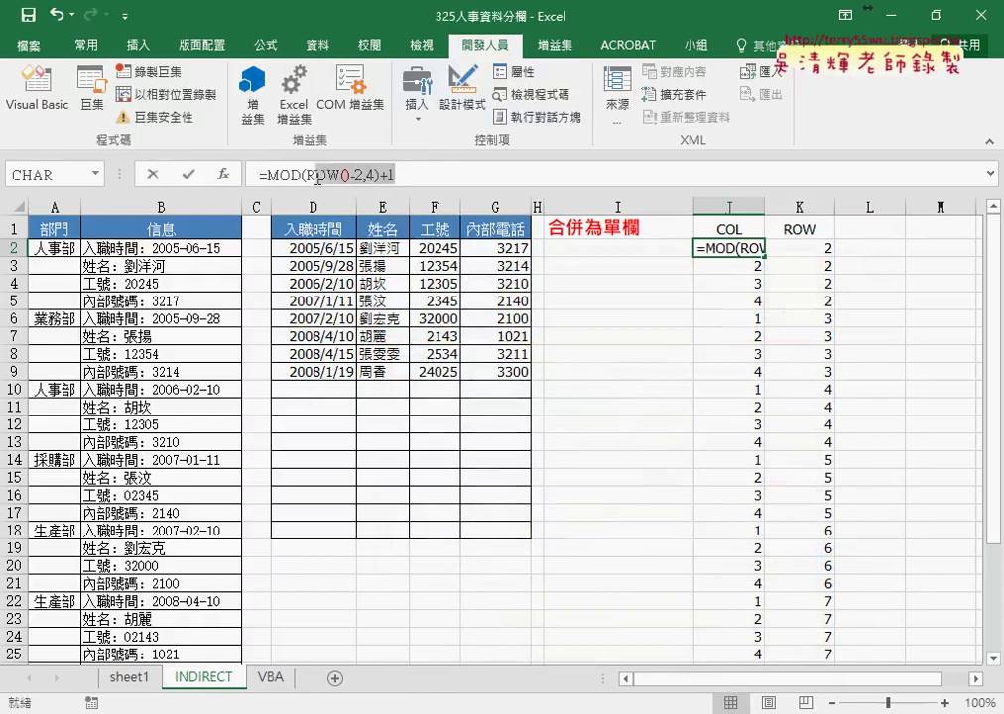
right_click(287, 179)
left_click(310, 190)
left_click(223, 173)
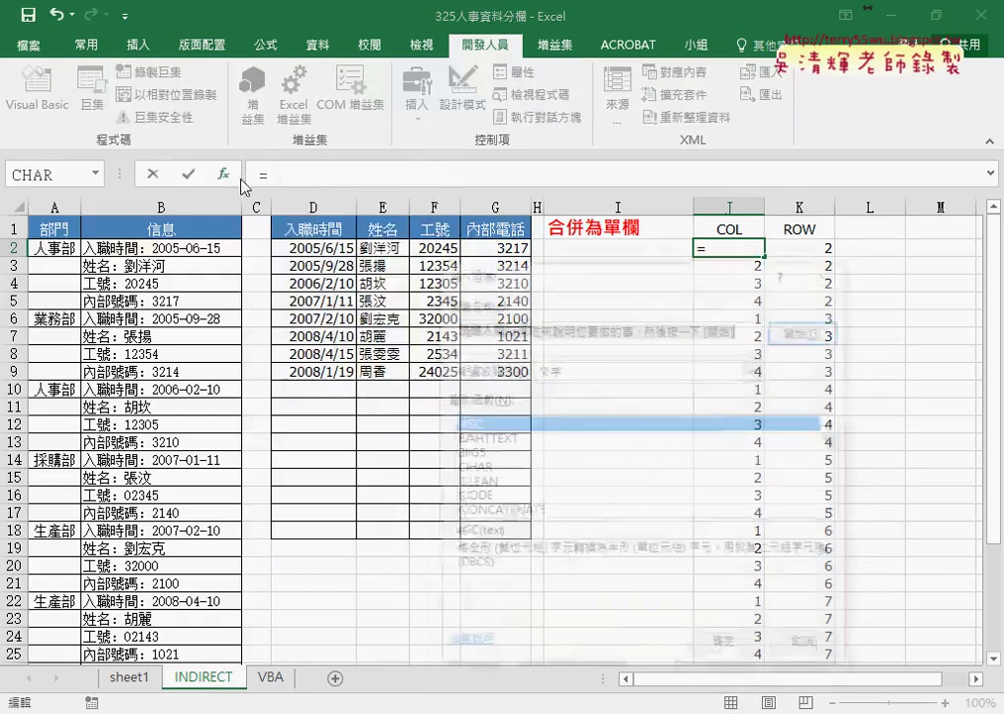
double_click(472, 467)
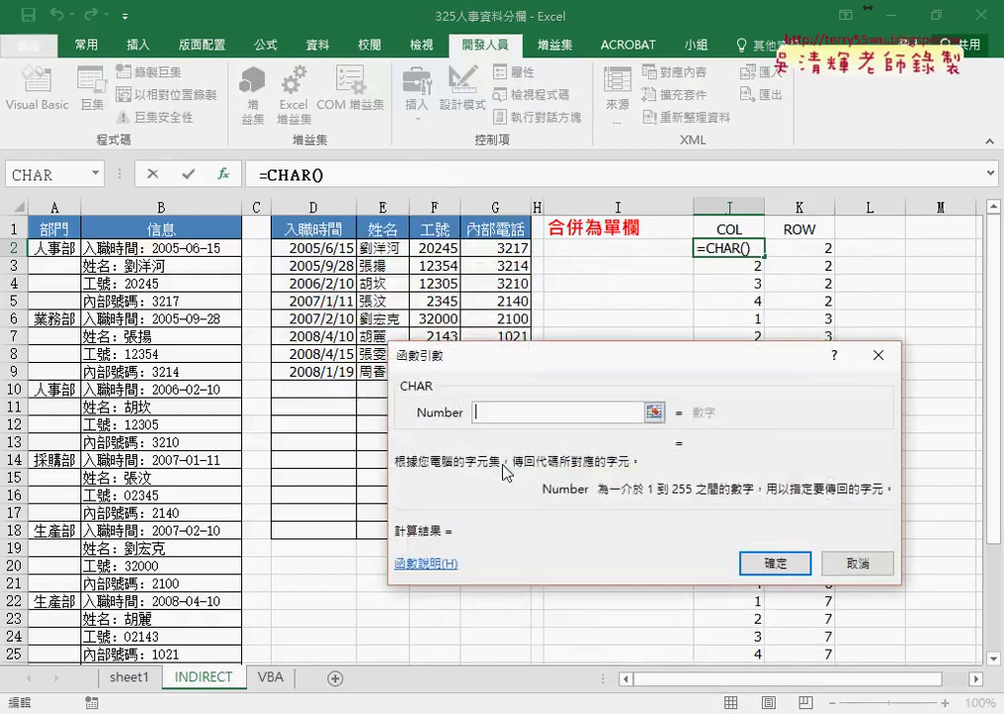
right_click(585, 415)
left_click(622, 475)
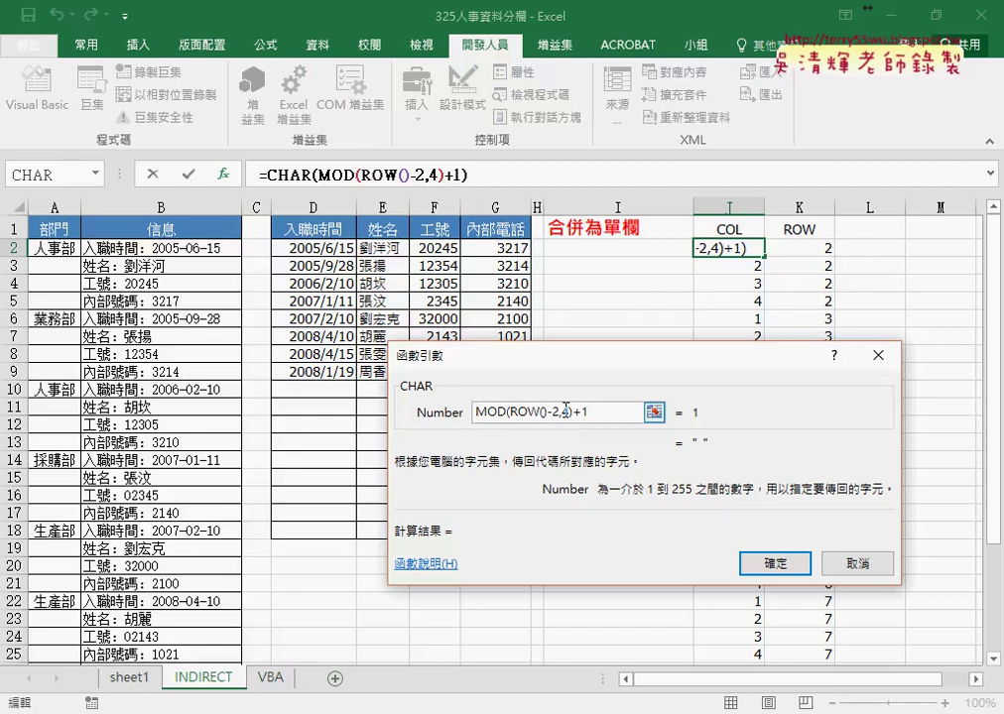
type("67")
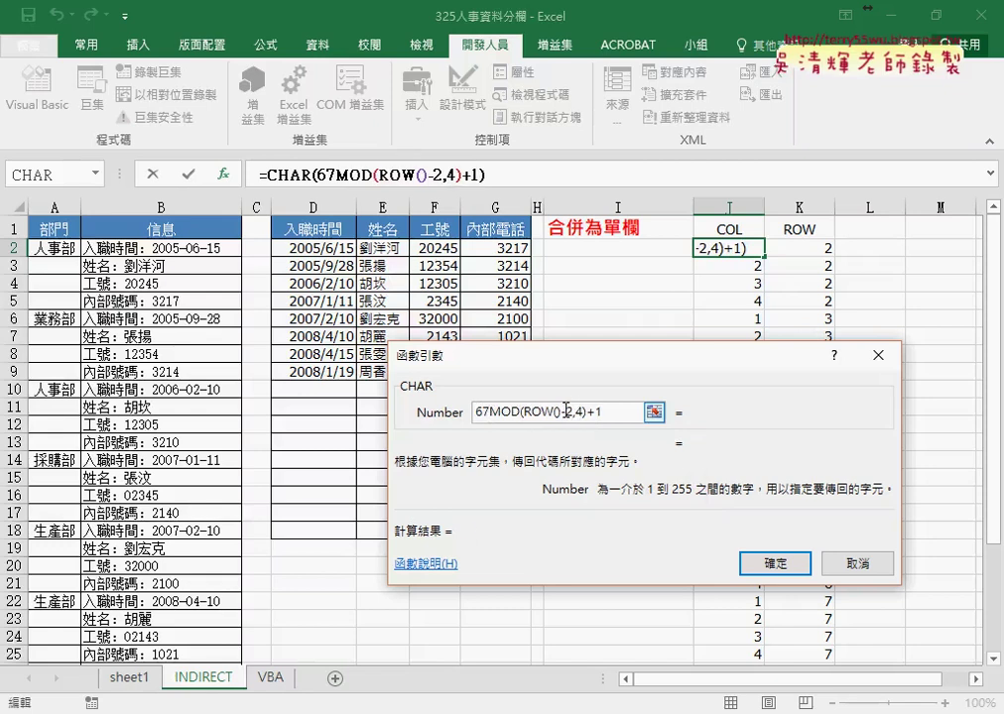
type("+")
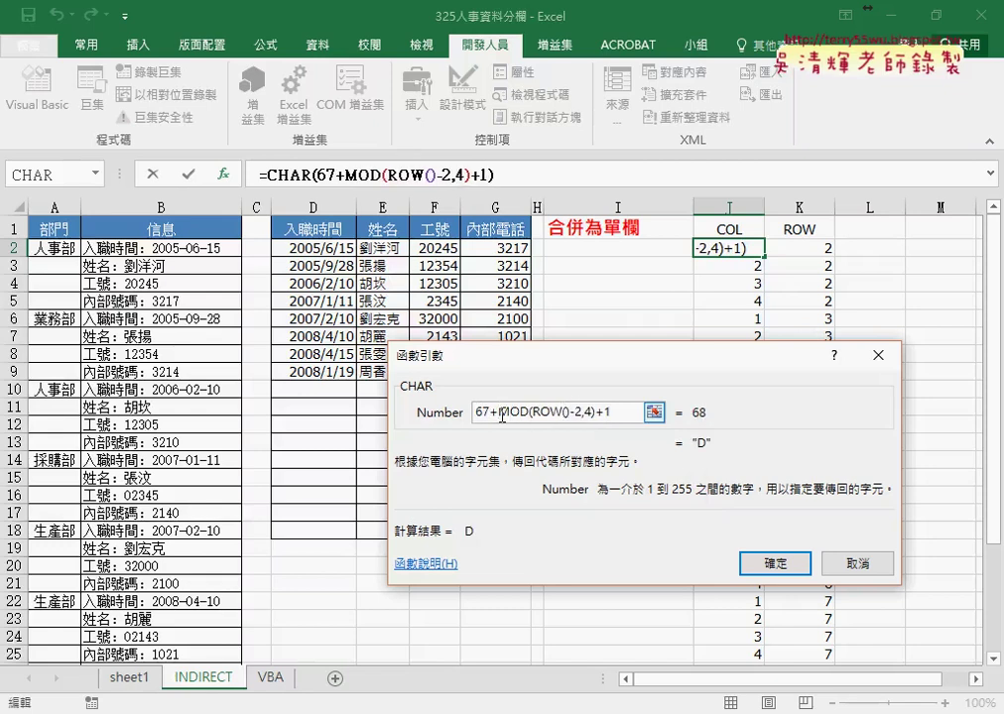
left_click_drag(499, 413, 610, 413)
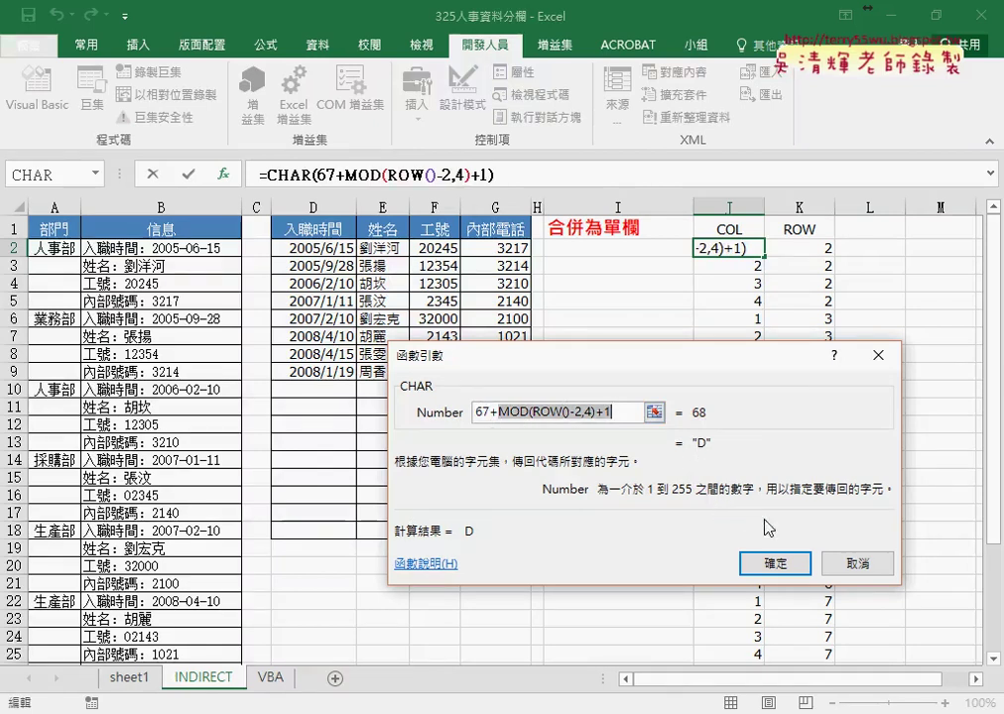
left_click(773, 563)
Fill the CHAR formula down to J33 and select J2's full formula text for copying.
mouse_move(765, 257)
left_mouse_down()
mouse_move(770, 700)
mouse_move(765, 617)
left_mouse_up()
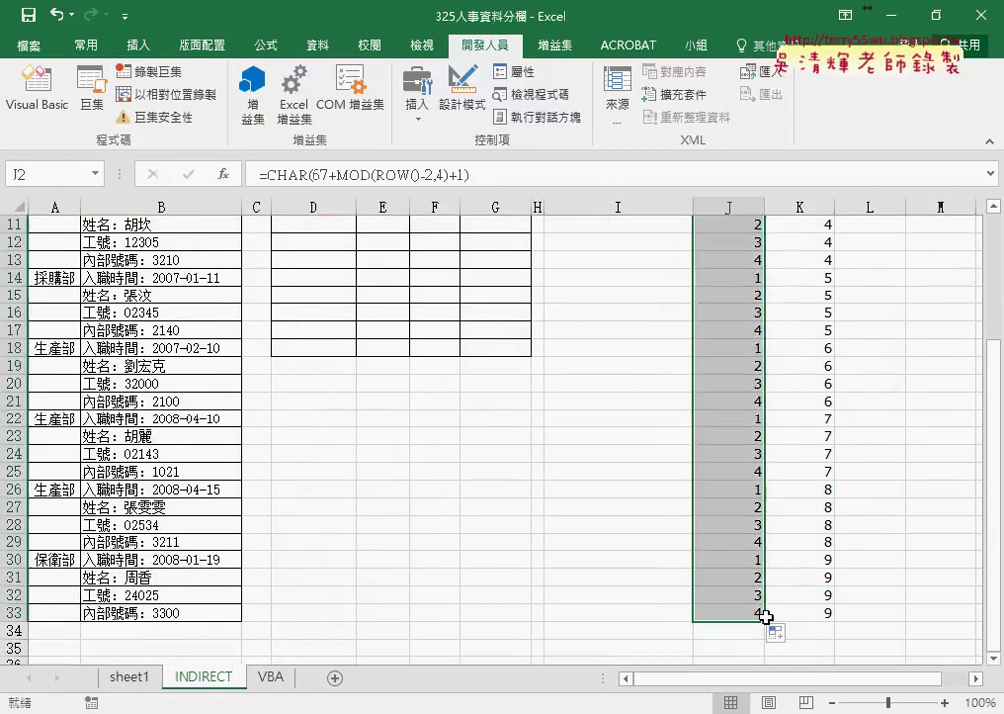
scroll(764, 617, "up", 4)
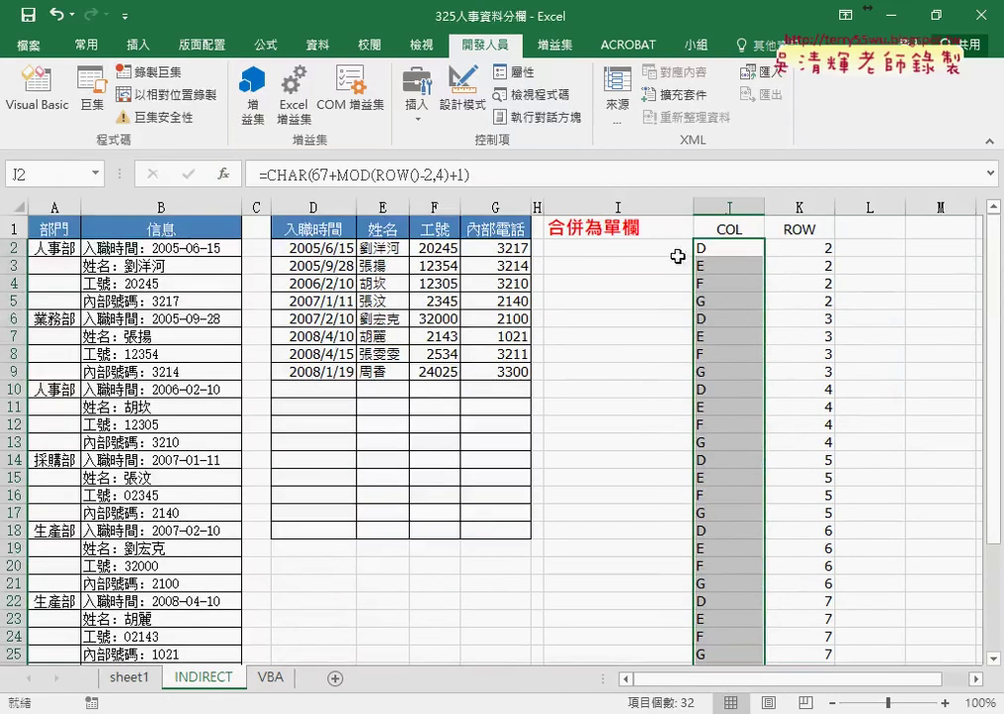
left_click(735, 249)
left_click_drag(470, 175, 258, 174)
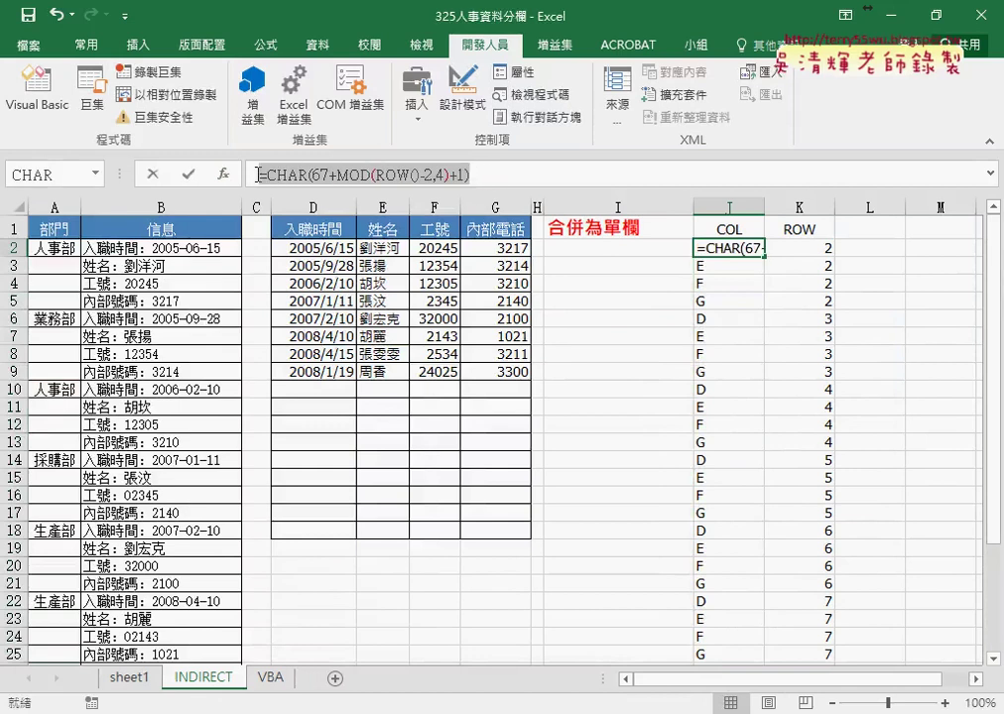
right_click(319, 174)
Copy J2's CHAR formula and enter it in I2 as INDIRECT's Ref_text argument.
left_click(357, 206)
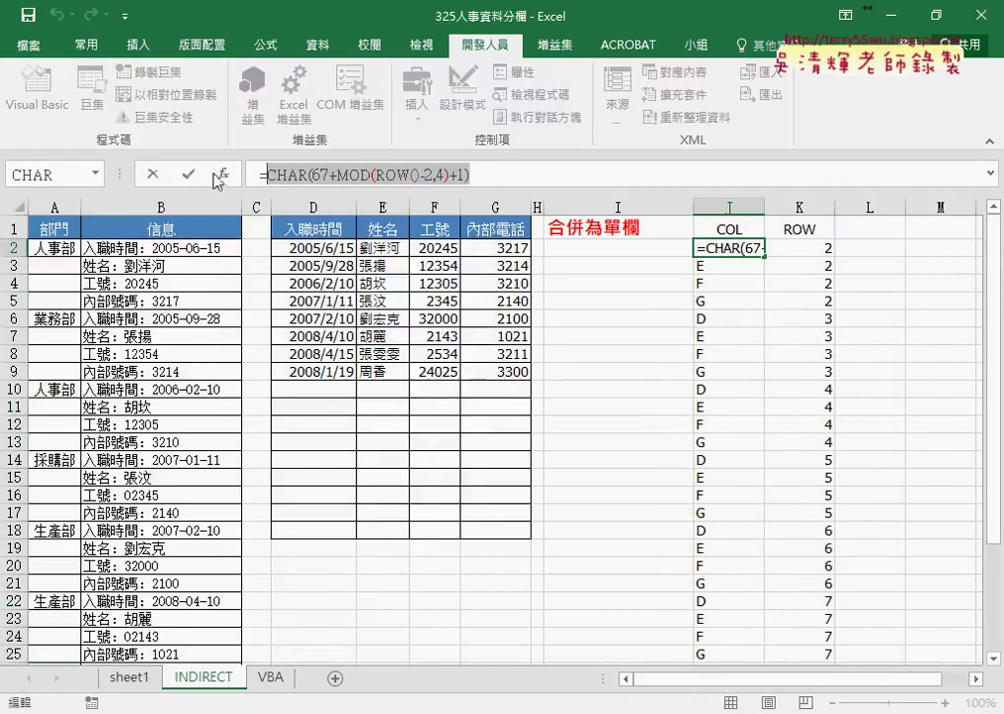
left_click(154, 174)
left_click(600, 248)
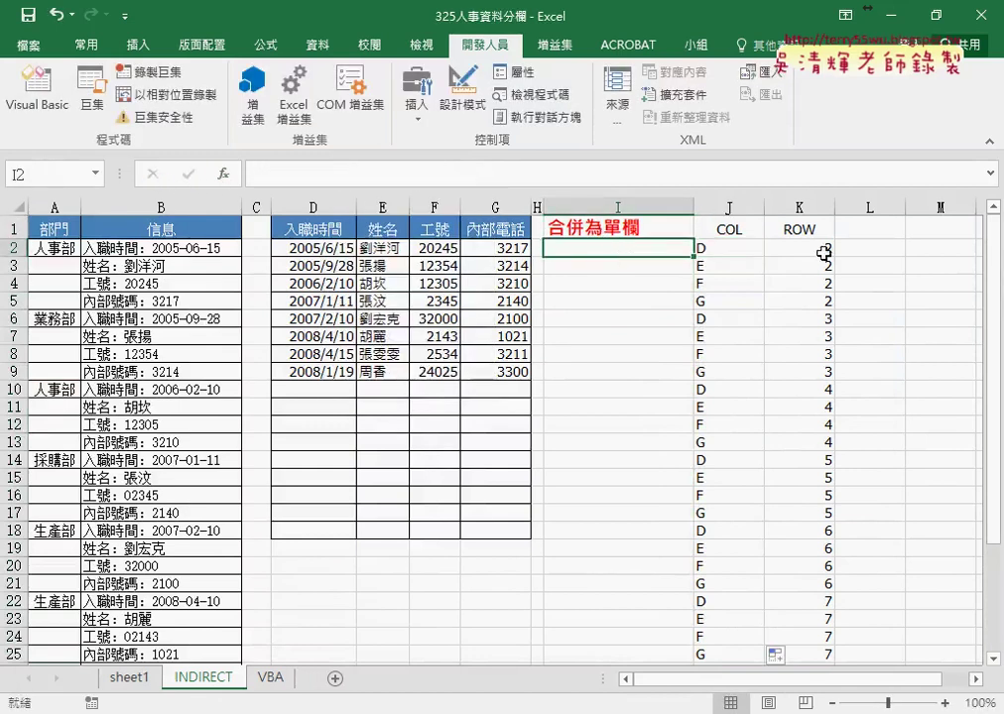
left_click(223, 174)
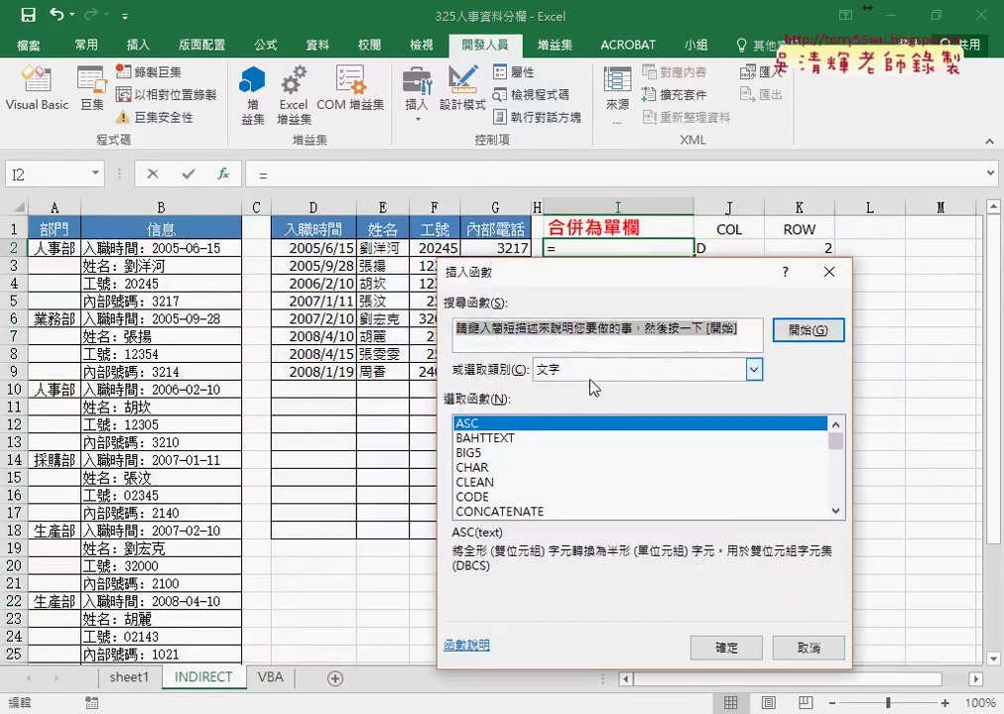
left_click(593, 378)
left_click(784, 385)
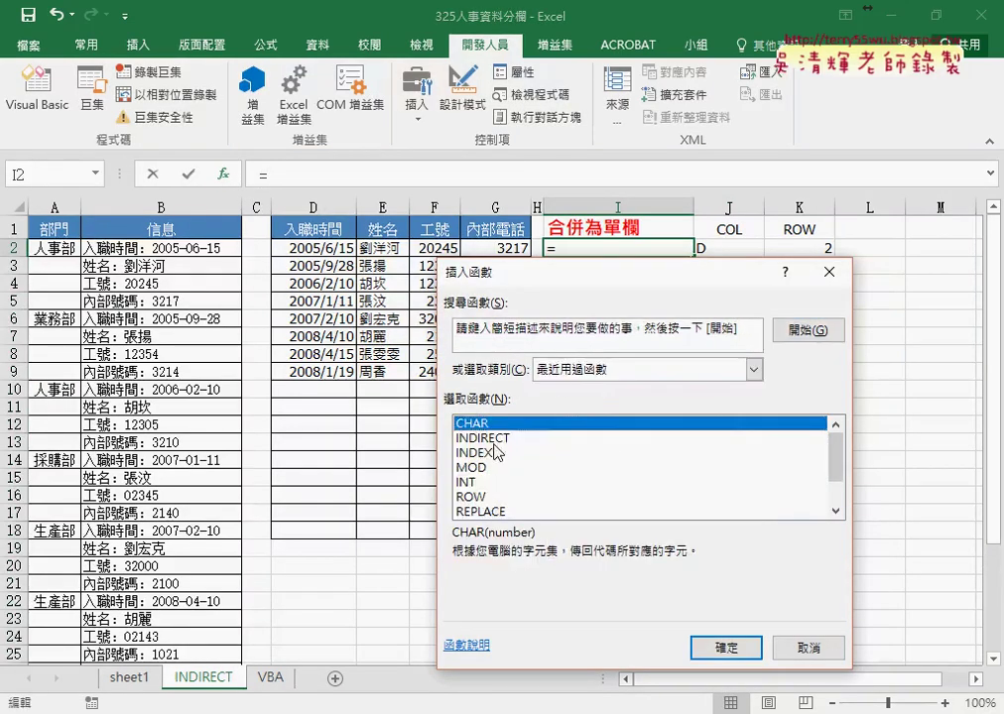
double_click(496, 440)
right_click(563, 386)
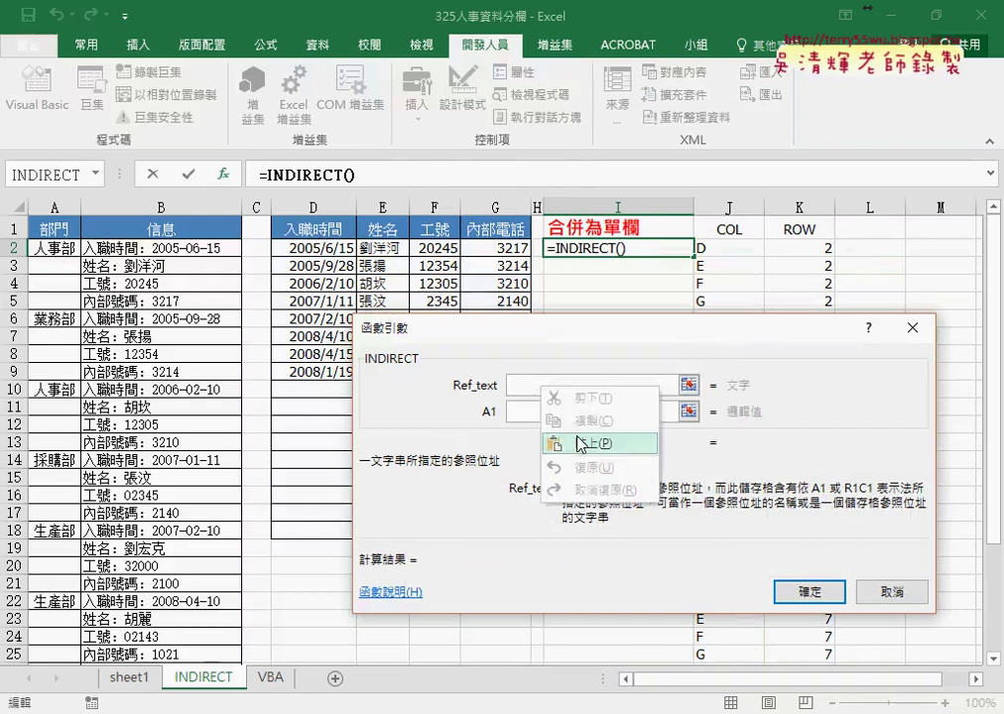
left_click(585, 447)
left_click(809, 593)
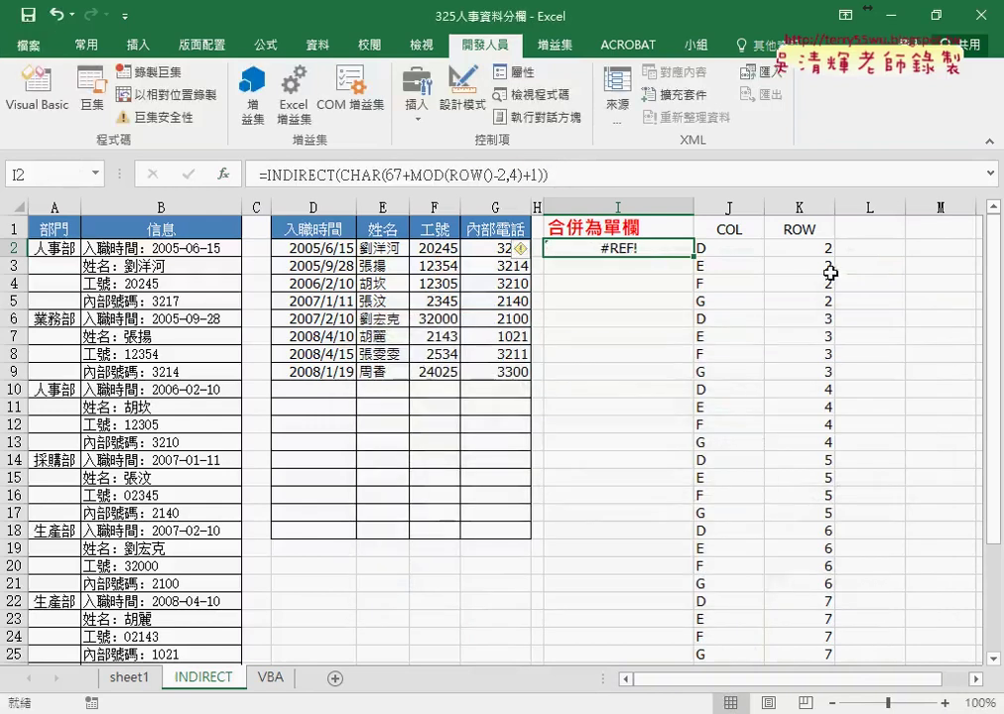
Copy K2's INT formula and append &INT((ROW()-2)/4)+2 inside I2's INDIRECT formula.
left_click(819, 250)
left_click_drag(395, 174, 260, 174)
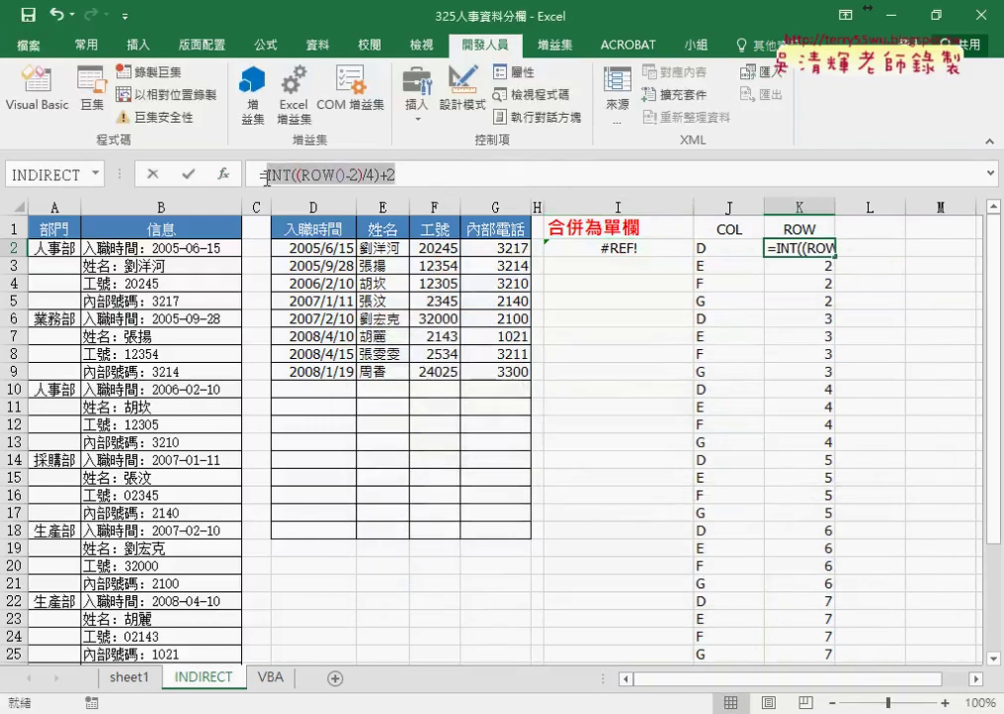
right_click(303, 176)
left_click(342, 214)
key("Escape")
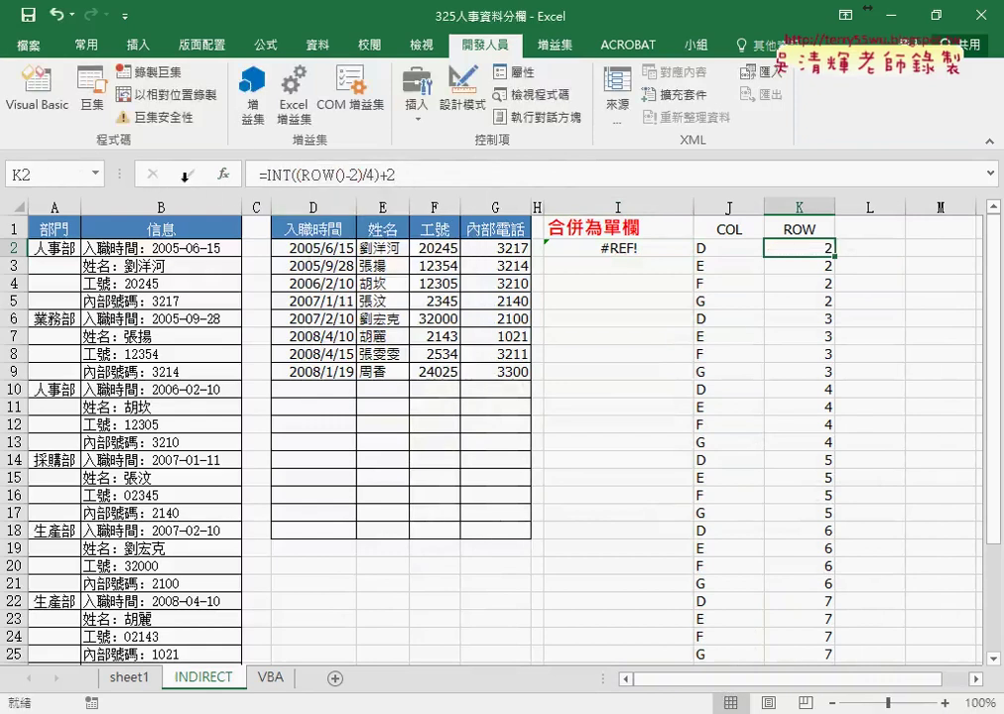
left_click(625, 248)
left_click(549, 175)
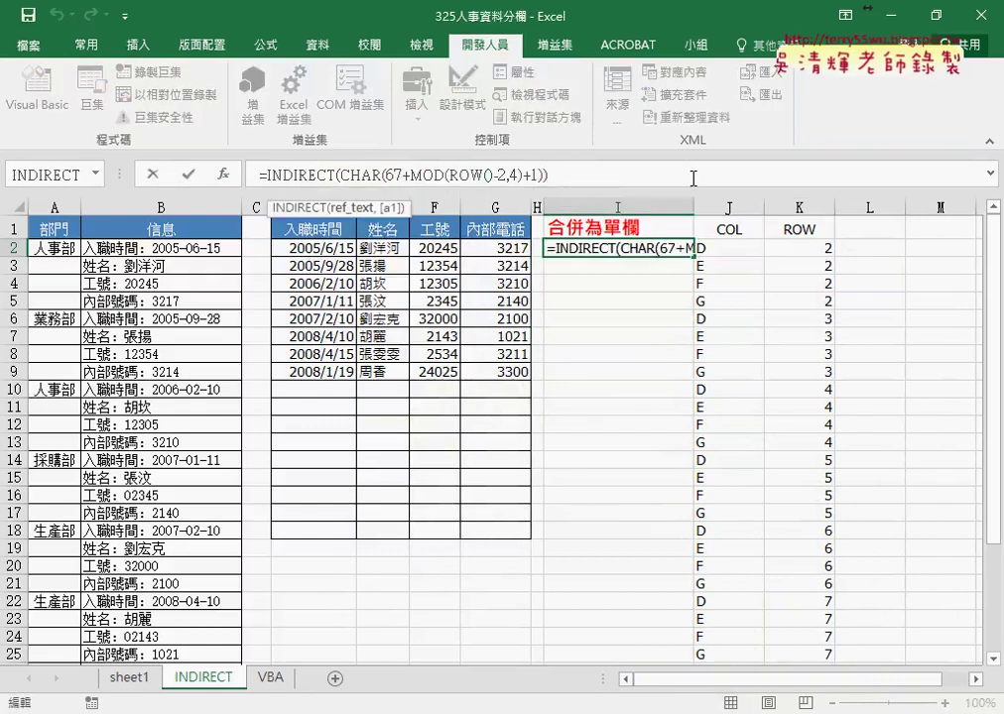
key("Left")
type("&")
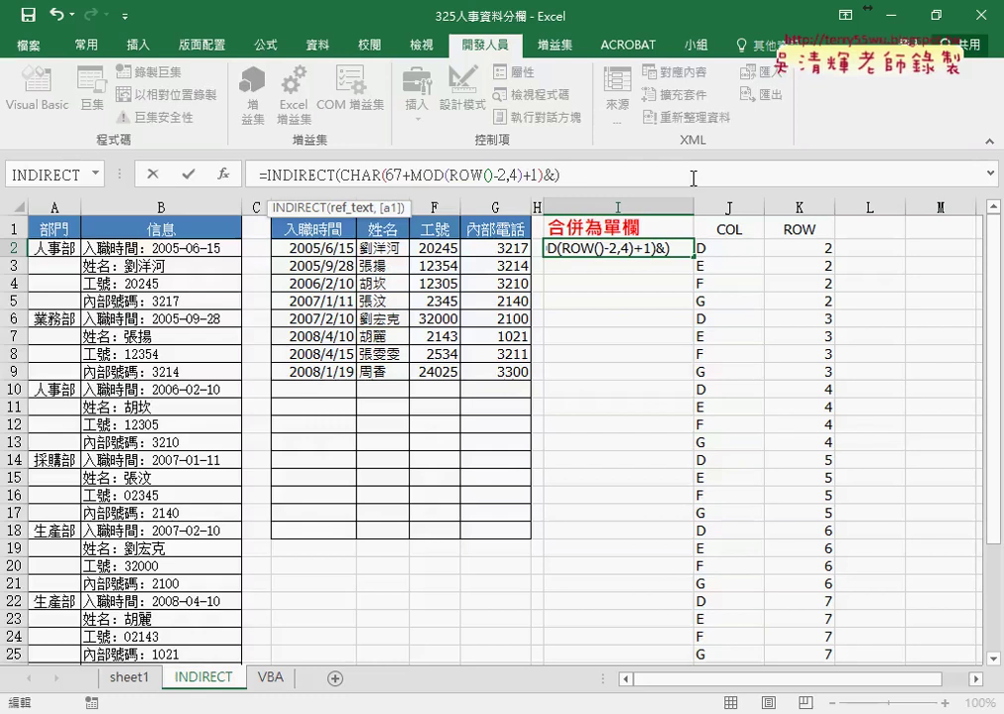
type("INT((ROW()-2)/4)+2")
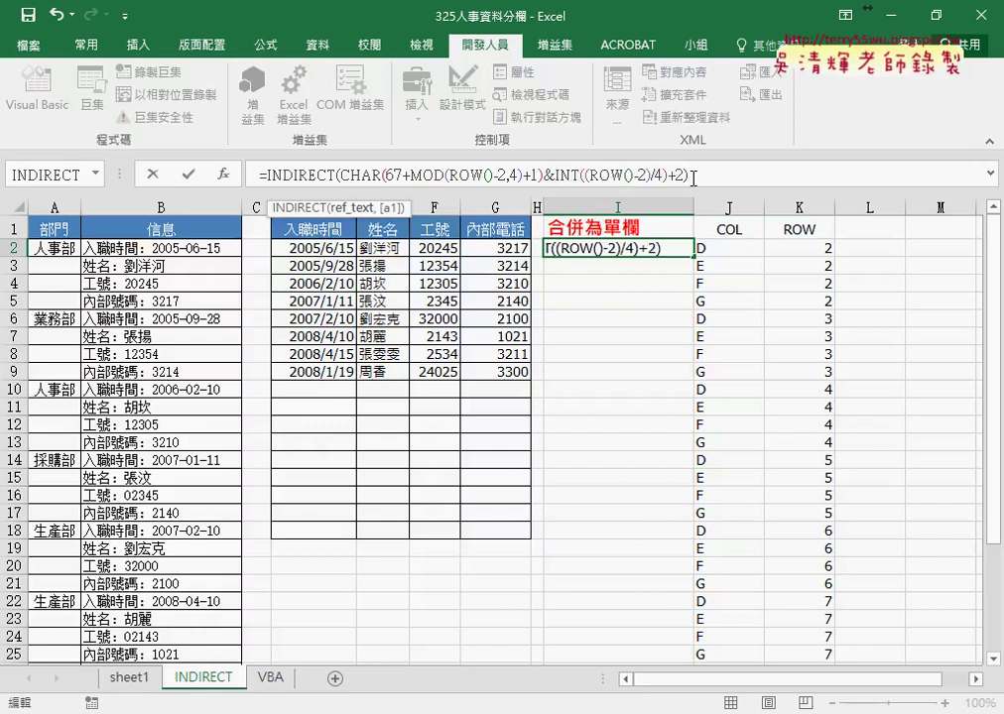
Mark the INT row-number part of I2's formula and draw on-screen annotations around it.
left_click_drag(555, 176, 686, 176)
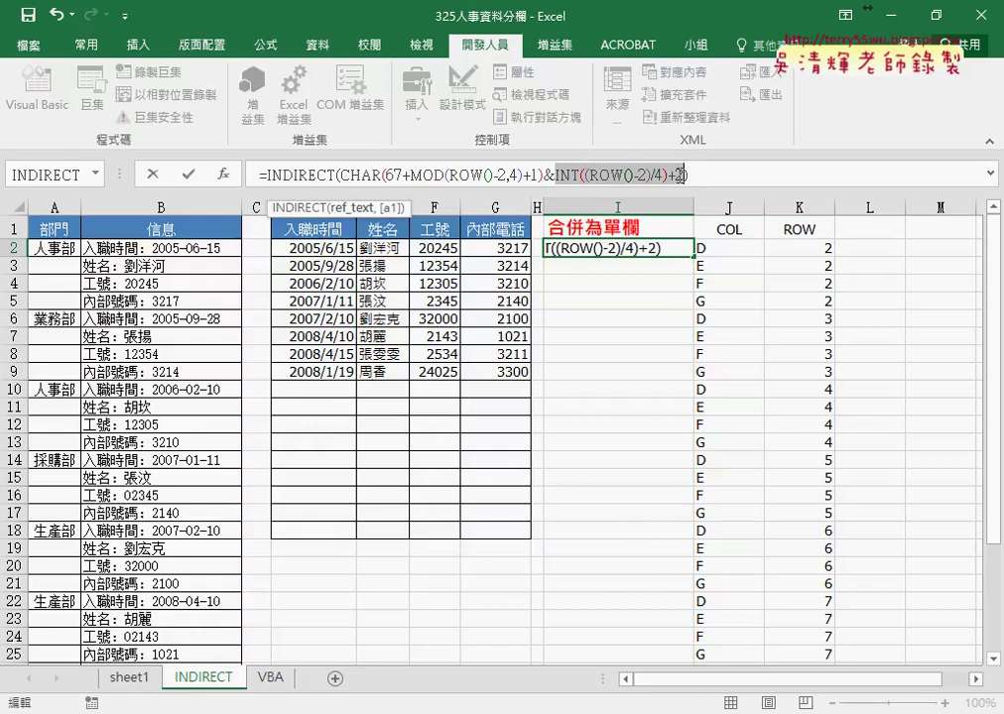
mouse_move(831, 238)
left_mouse_down()
mouse_move(839, 266)
mouse_move(676, 147)
left_mouse_up()
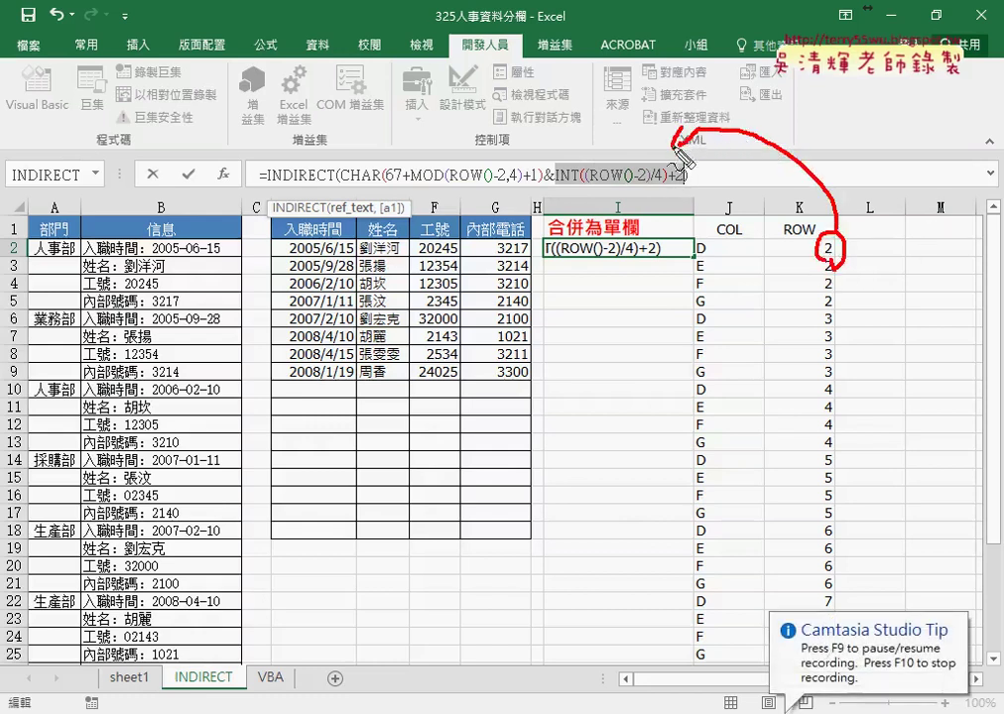
left_click_drag(536, 182, 561, 182)
mouse_move(593, 114)
left_mouse_down()
mouse_move(597, 134)
mouse_move(626, 149)
mouse_move(633, 133)
mouse_move(588, 125)
left_mouse_up()
left_click_drag(638, 112, 643, 125)
mouse_move(501, 113)
left_mouse_down()
mouse_move(508, 126)
mouse_move(561, 145)
left_mouse_up()
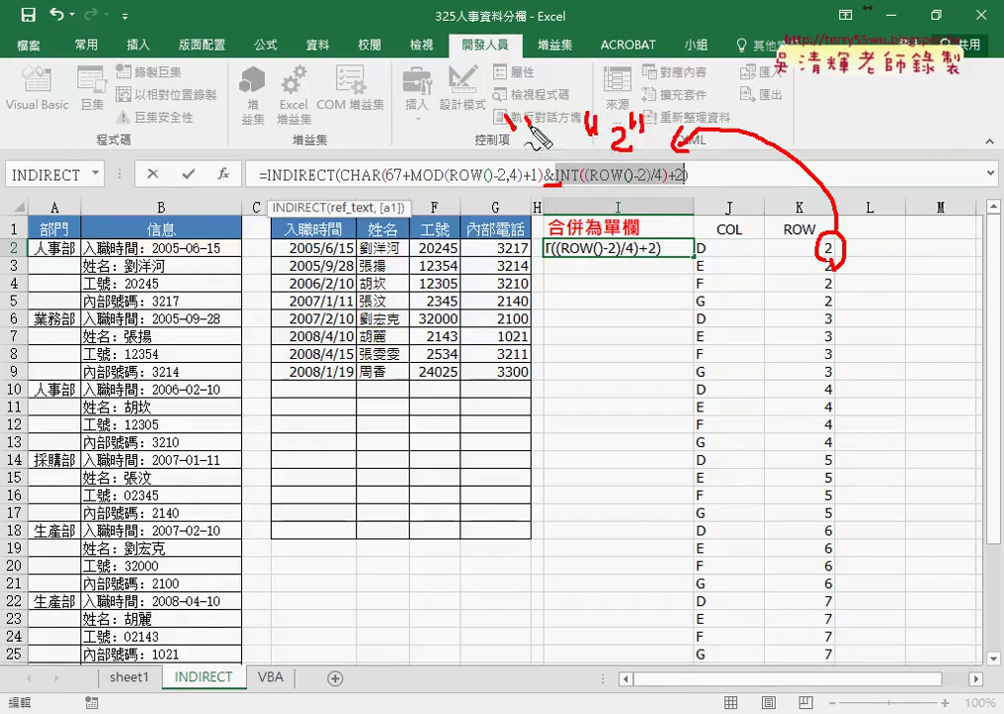
key("Escape")
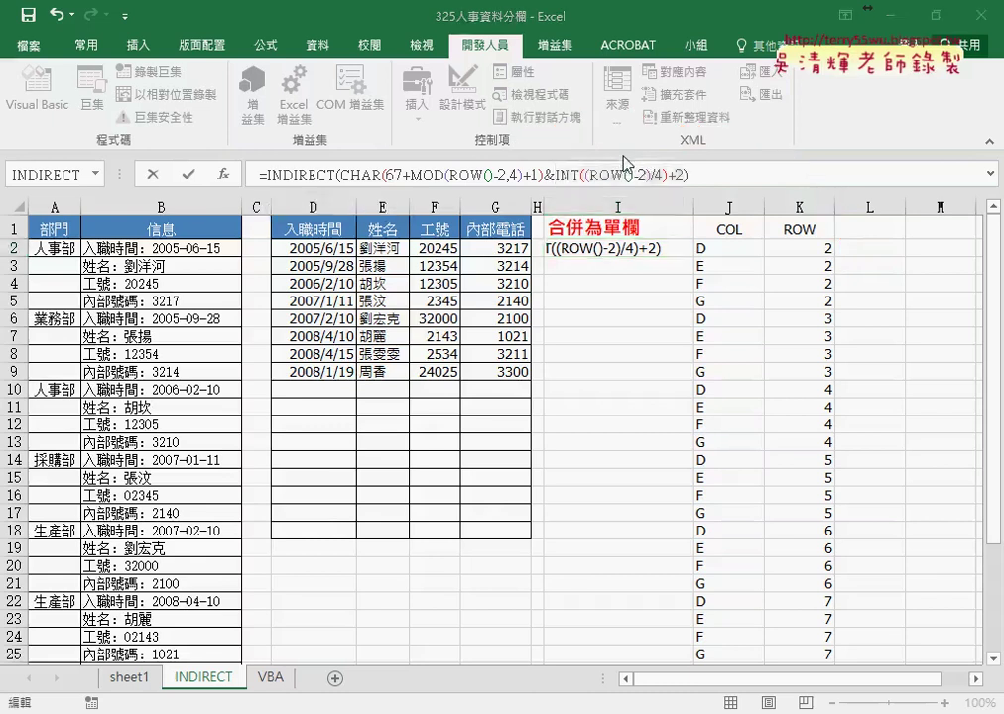
Commit I2's INDIRECT formula, fill it down column I to row 21, then view the VBA sheet.
left_click(188, 174)
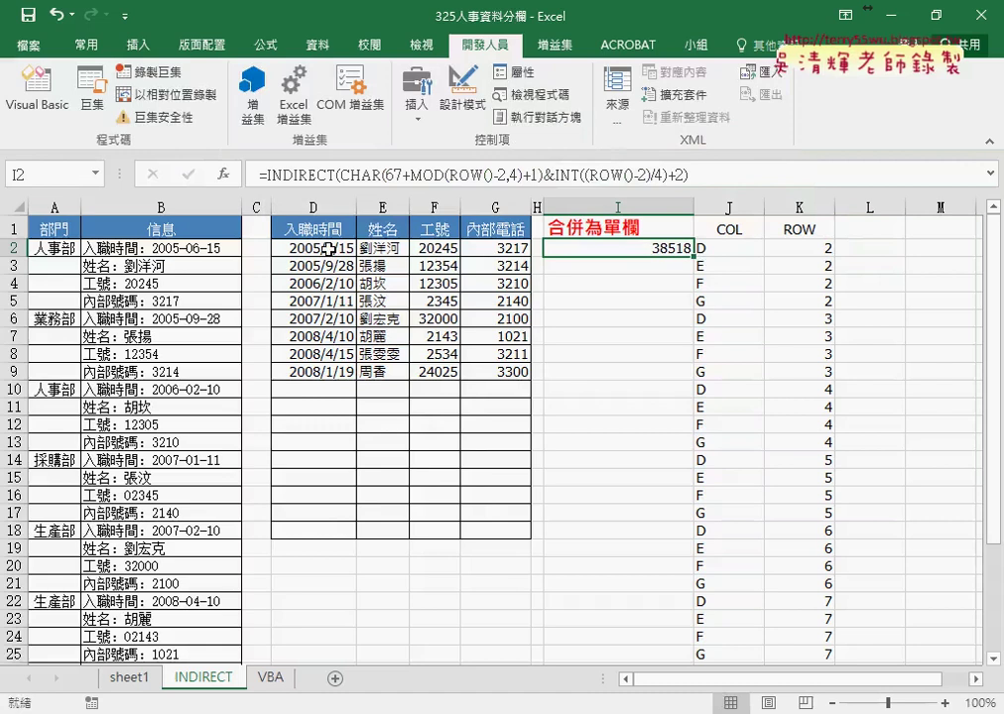
mouse_move(692, 256)
left_mouse_down()
mouse_move(694, 674)
mouse_move(698, 635)
left_mouse_up()
scroll(796, 636, "up", 3)
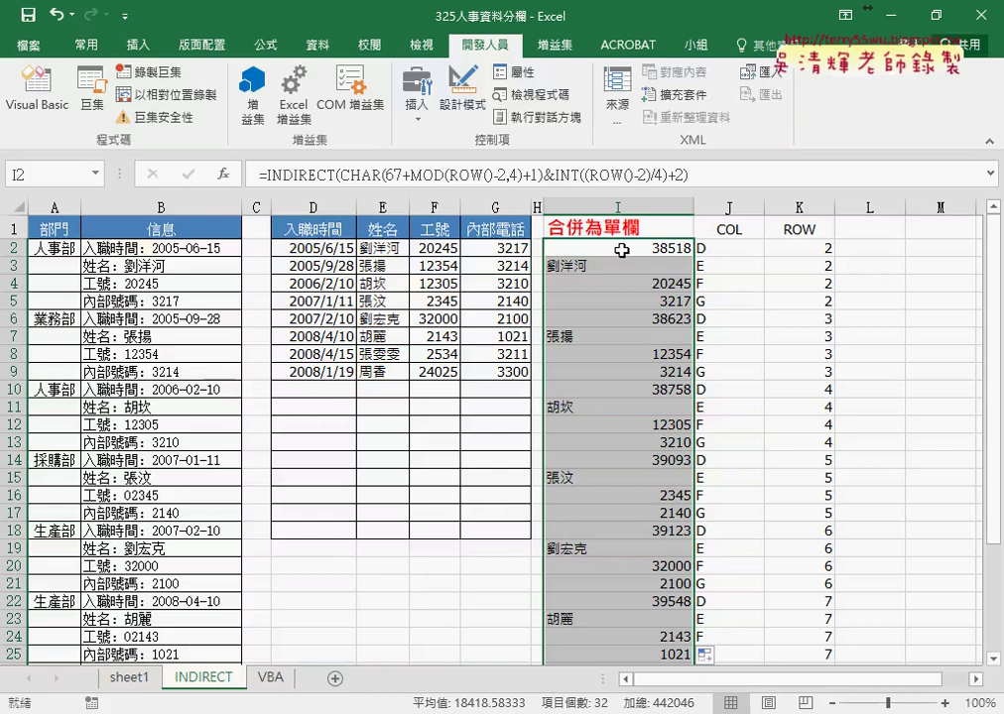
left_click(270, 679)
Run the 合併為單欄 macro from its button and open its code for editing.
left_click(663, 598)
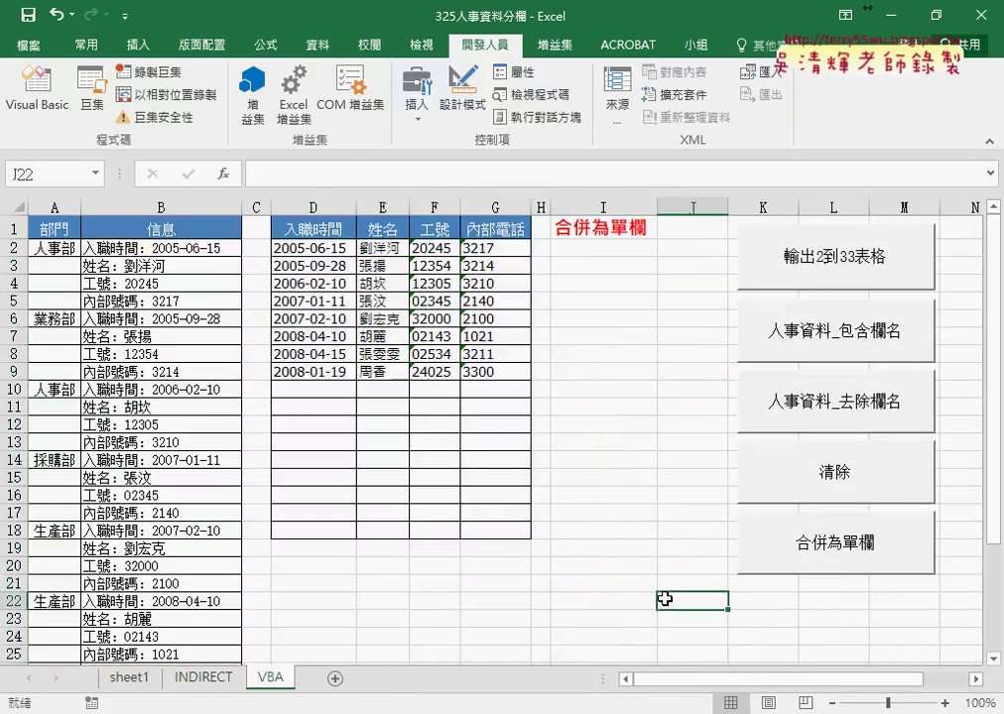
left_click(810, 553)
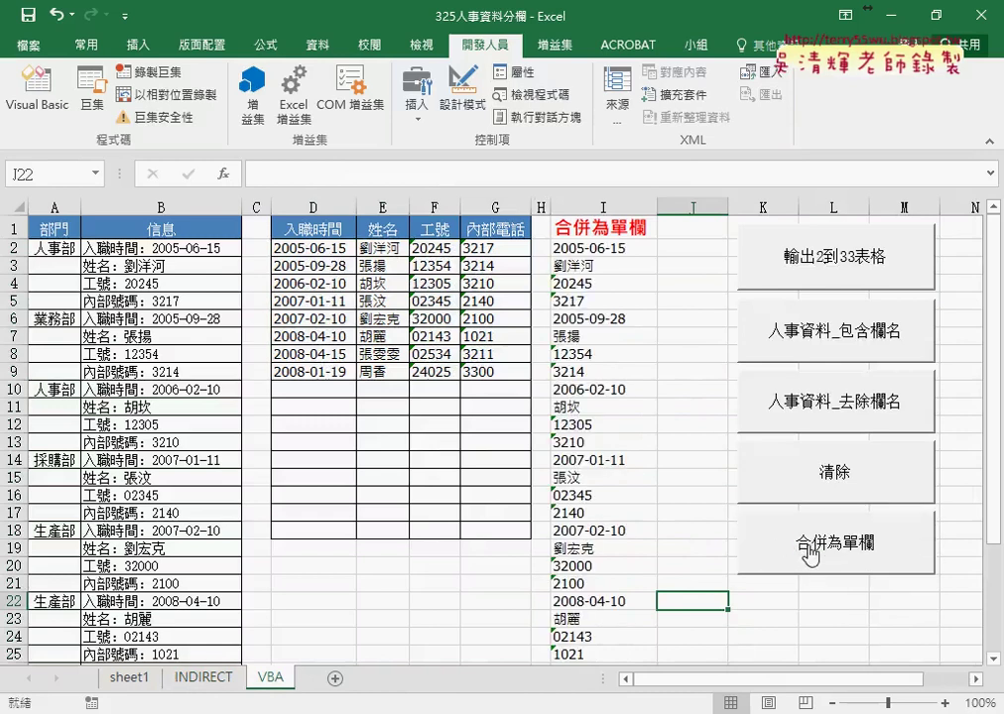
right_click(809, 553)
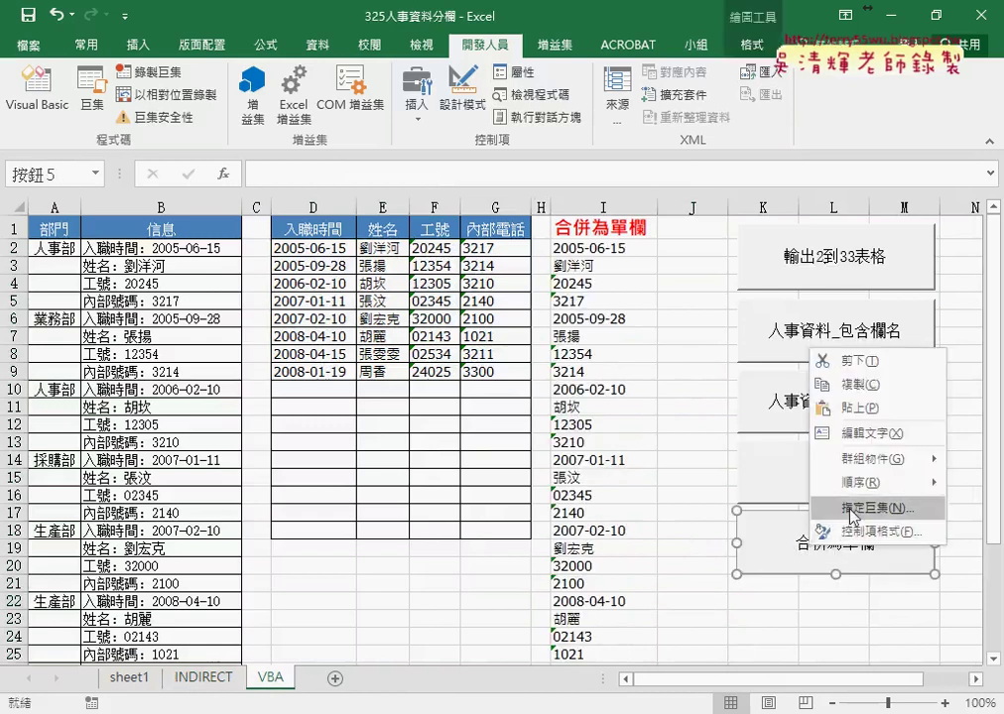
left_click(873, 508)
left_click(952, 360)
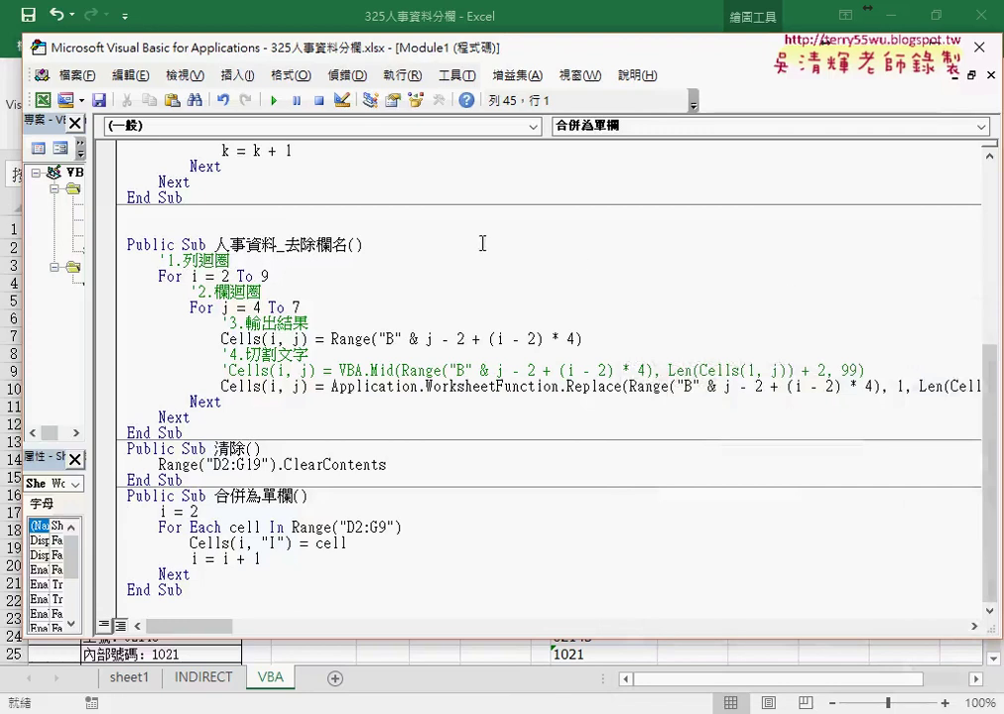
Move the VBA editor beside the sheet and mark the macro name, i = 2, and I2's value.
left_click_drag(359, 66, 638, 75)
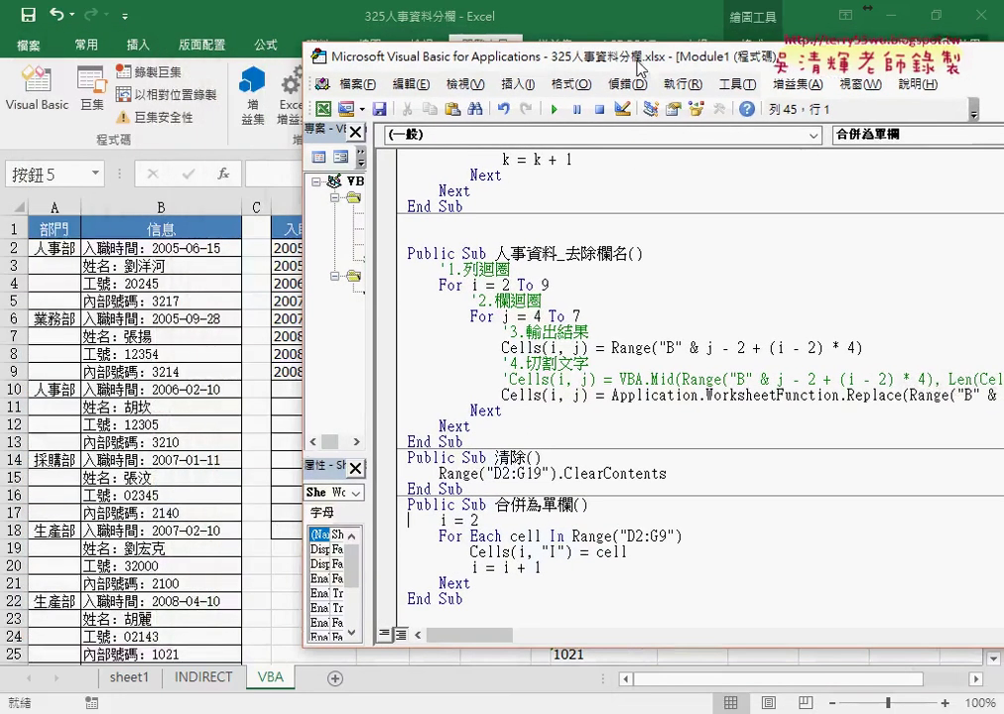
left_click_drag(495, 505, 572, 506)
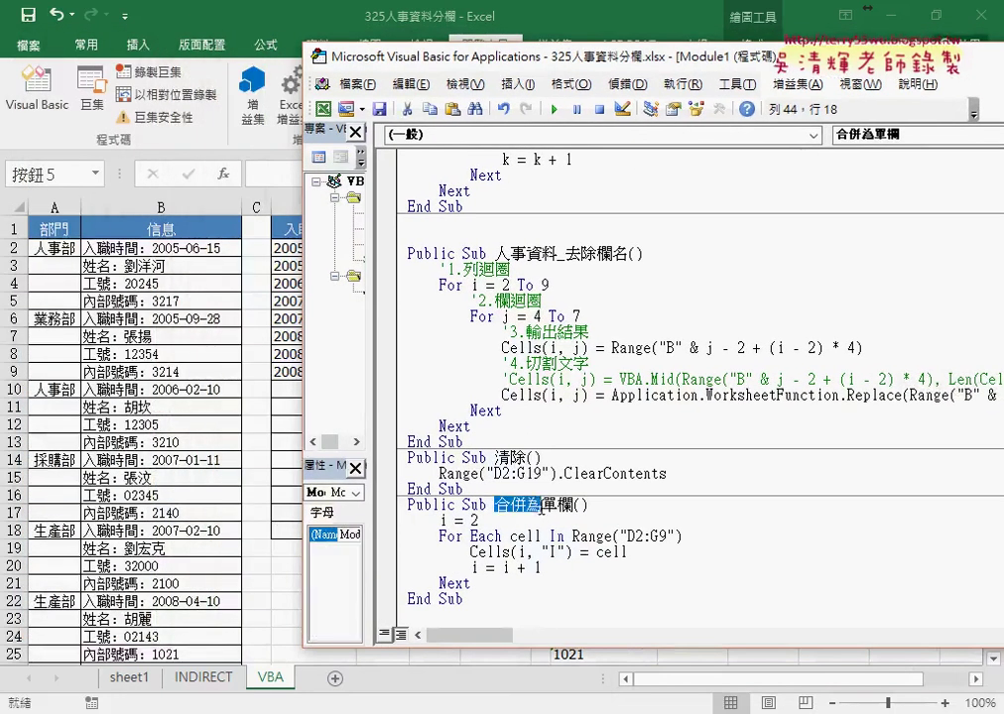
left_click_drag(546, 66, 877, 67)
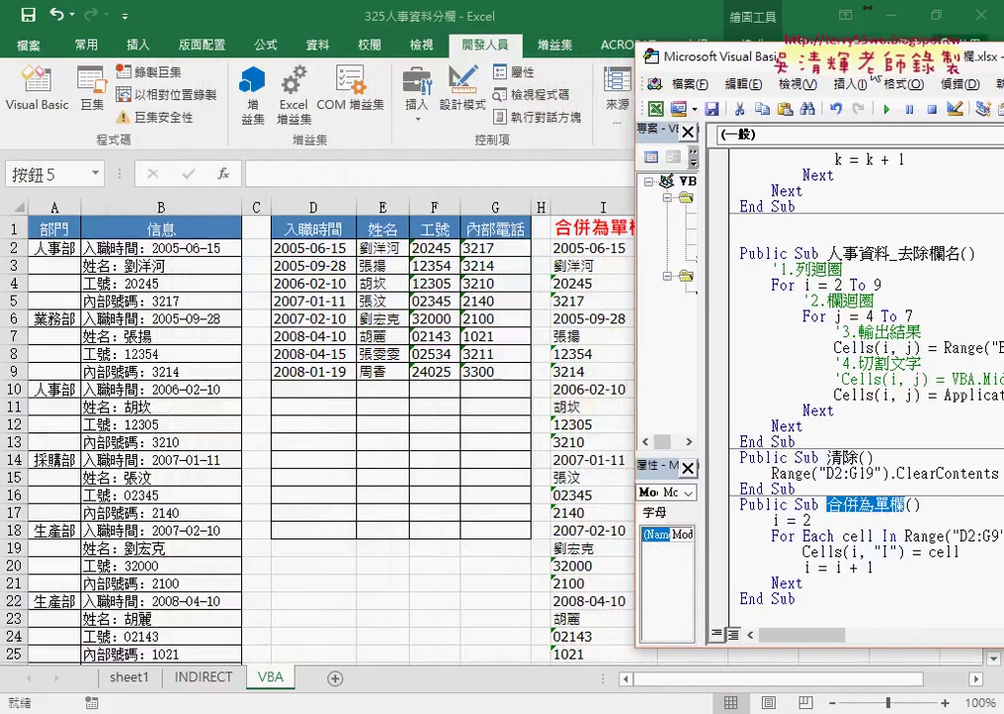
left_click_drag(815, 521, 775, 522)
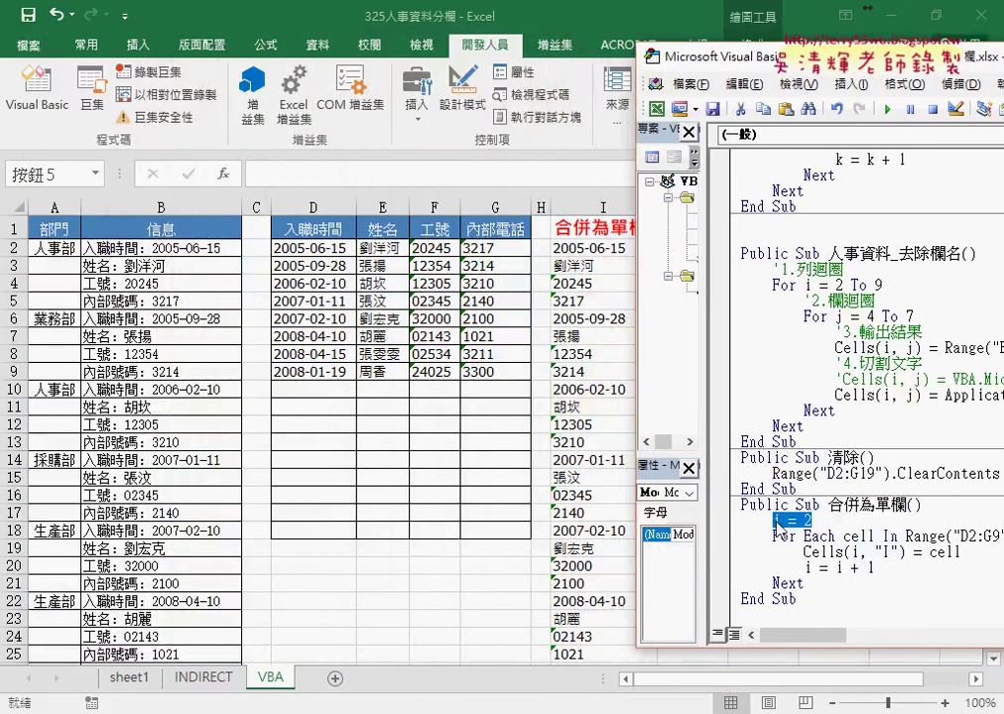
left_click_drag(771, 532, 811, 532)
left_click_drag(598, 264, 607, 256)
left_click_drag(12, 256, 16, 260)
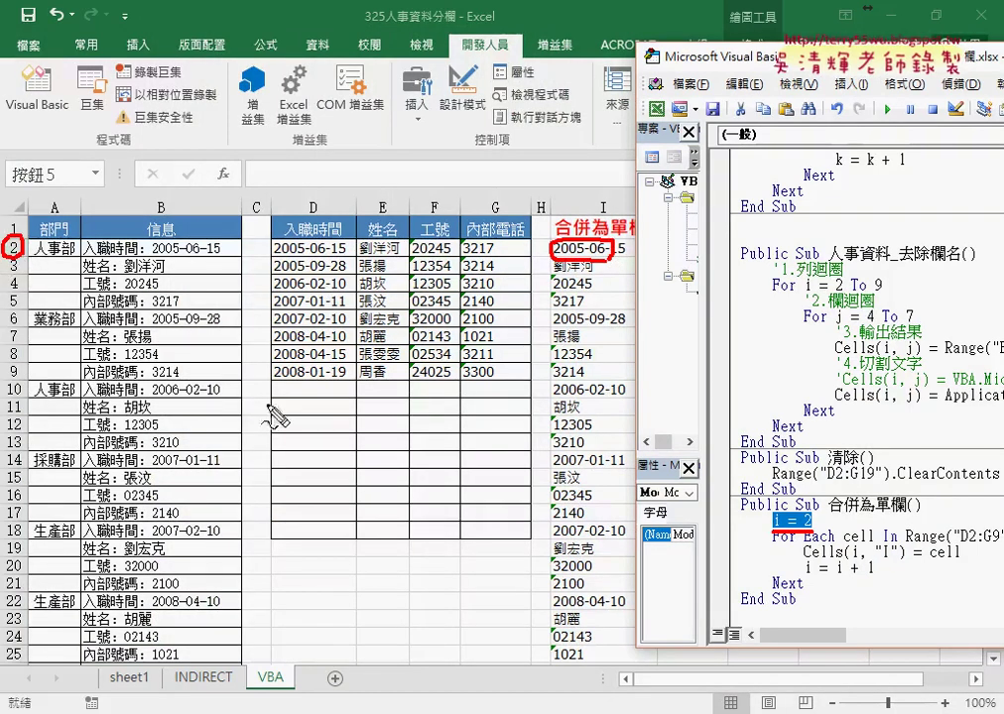
key("ctrl+z")
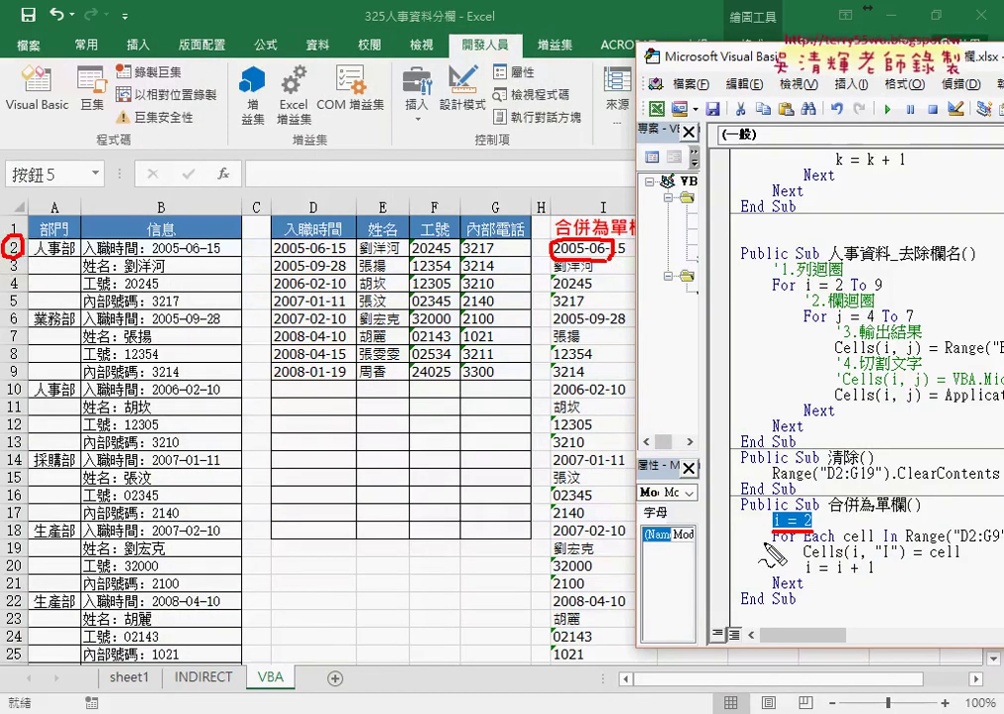
key("Escape")
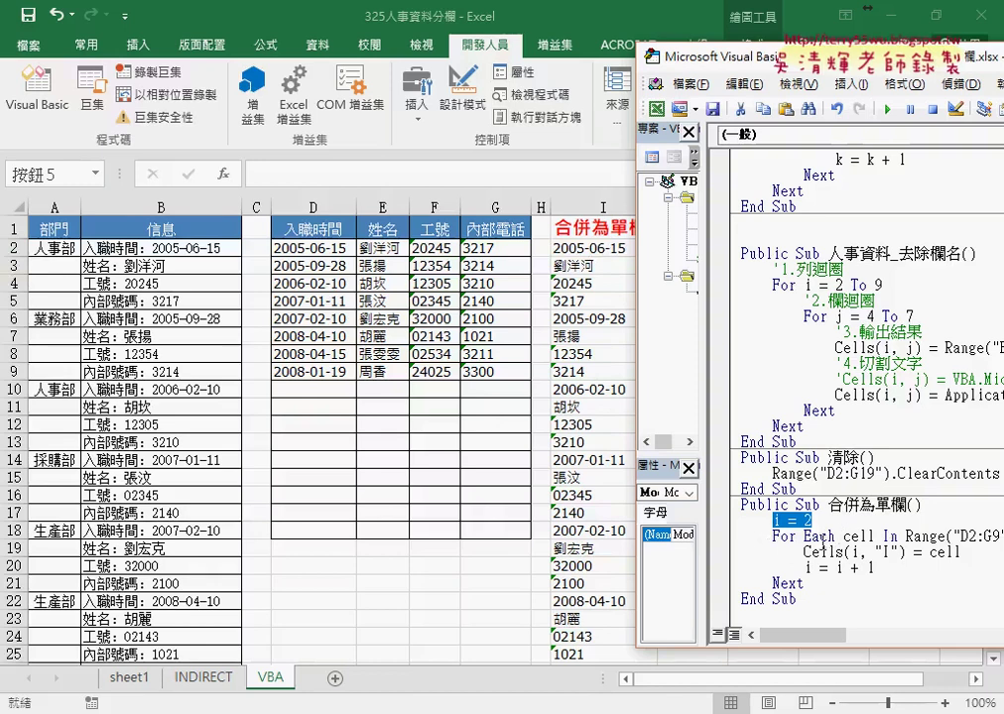
left_click_drag(836, 536, 773, 536)
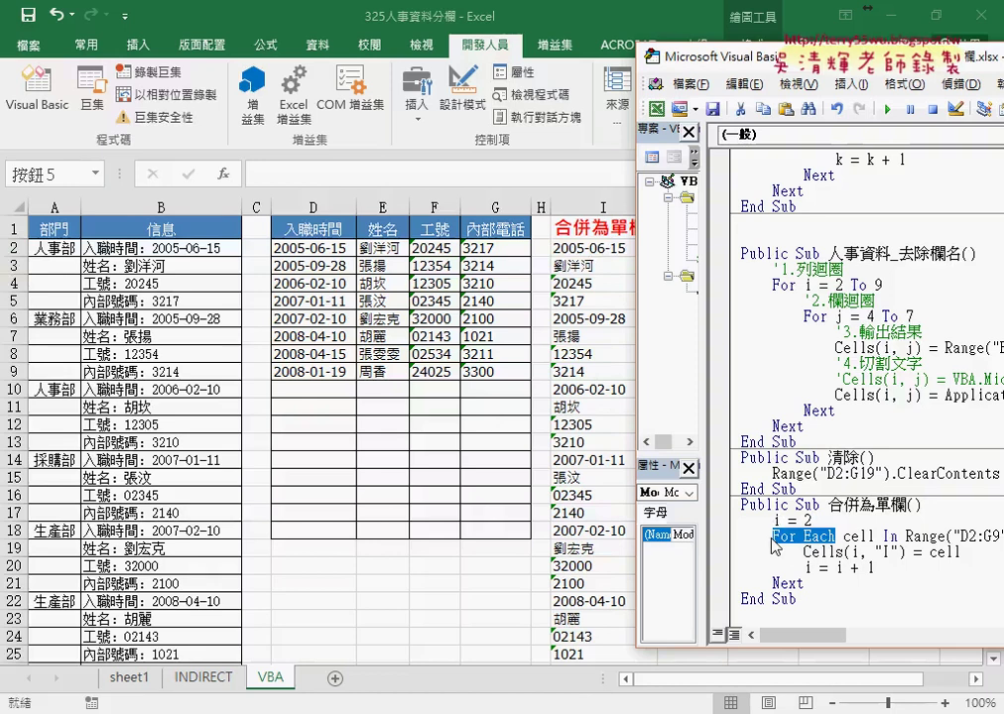
left_click_drag(844, 535, 875, 536)
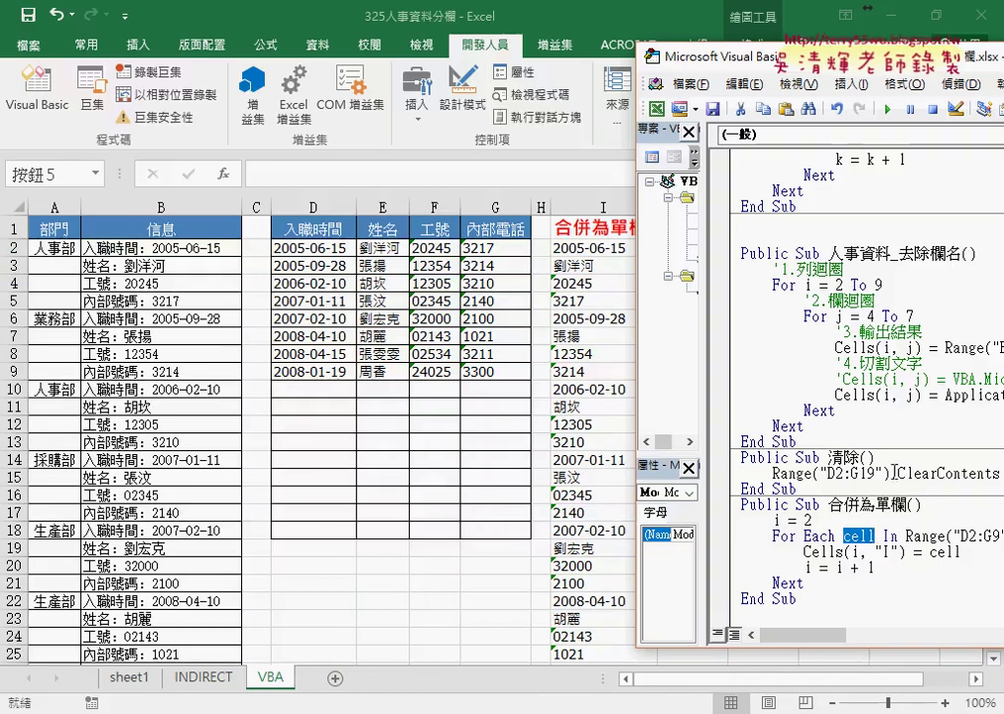
left_click_drag(657, 62, 553, 61)
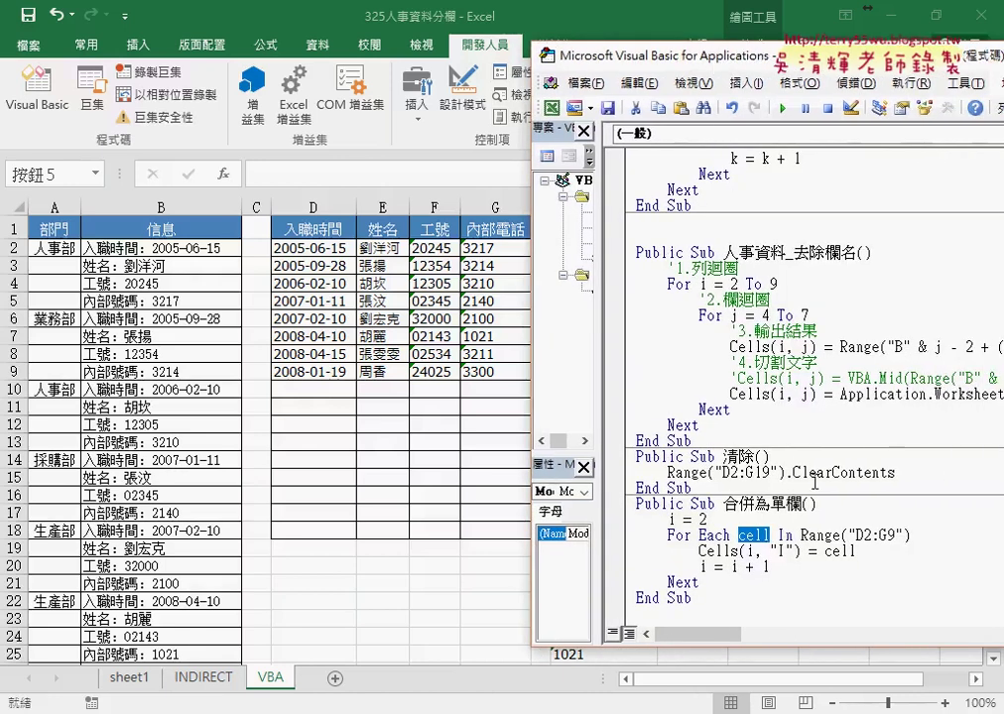
double_click(815, 535)
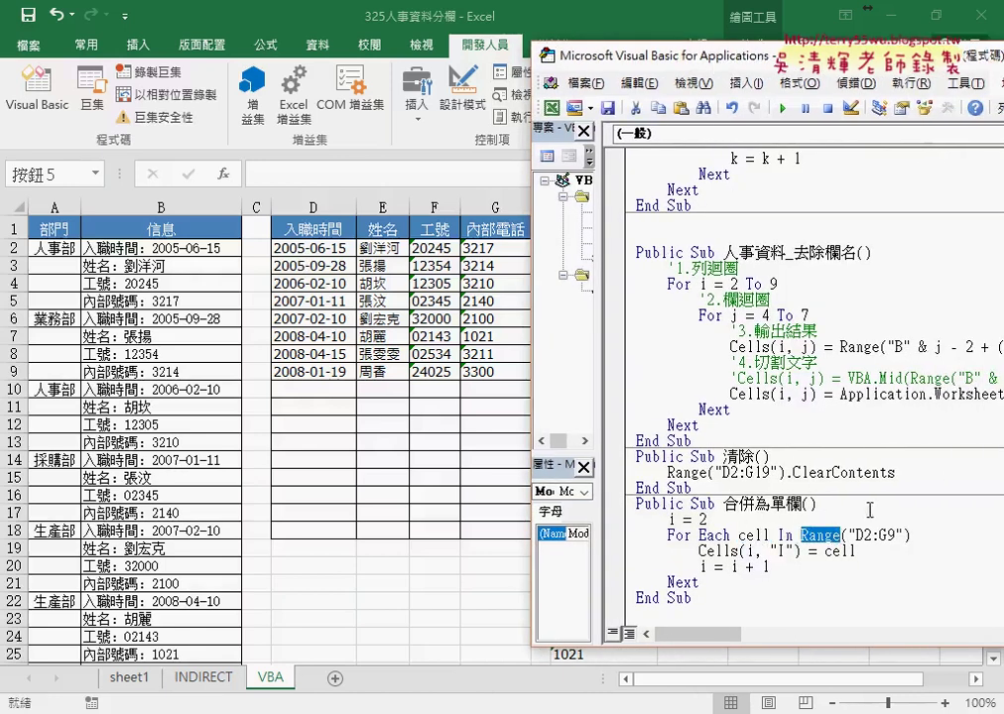
left_click(911, 536, "shift")
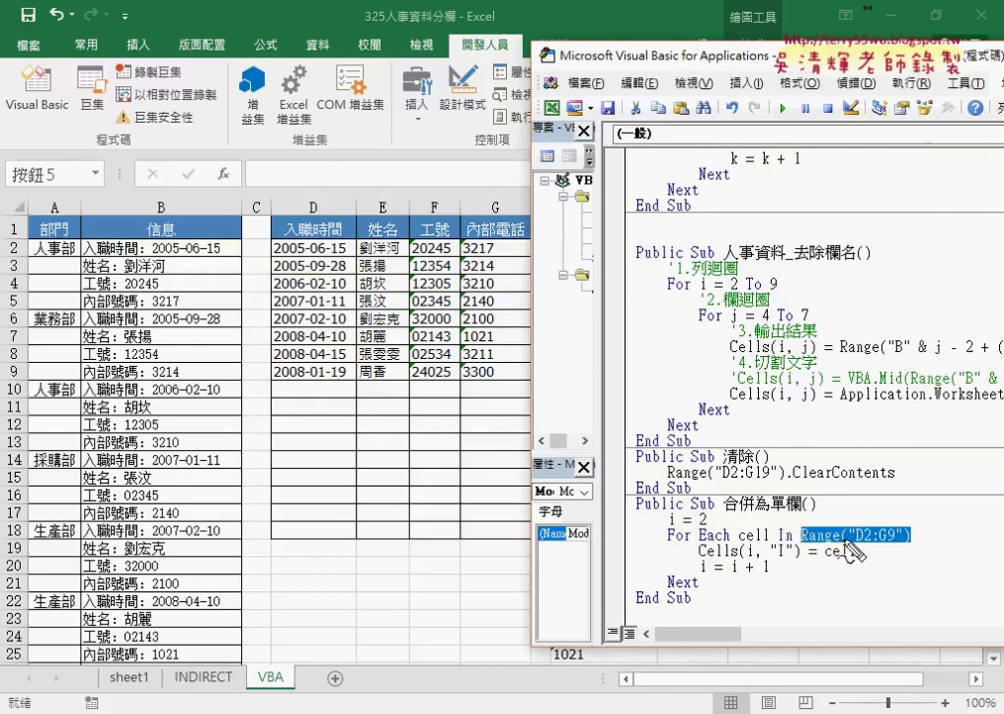
left_click_drag(334, 262, 335, 244)
mouse_move(819, 522)
left_mouse_down()
mouse_move(795, 501)
mouse_move(753, 538)
mouse_move(776, 542)
left_mouse_up()
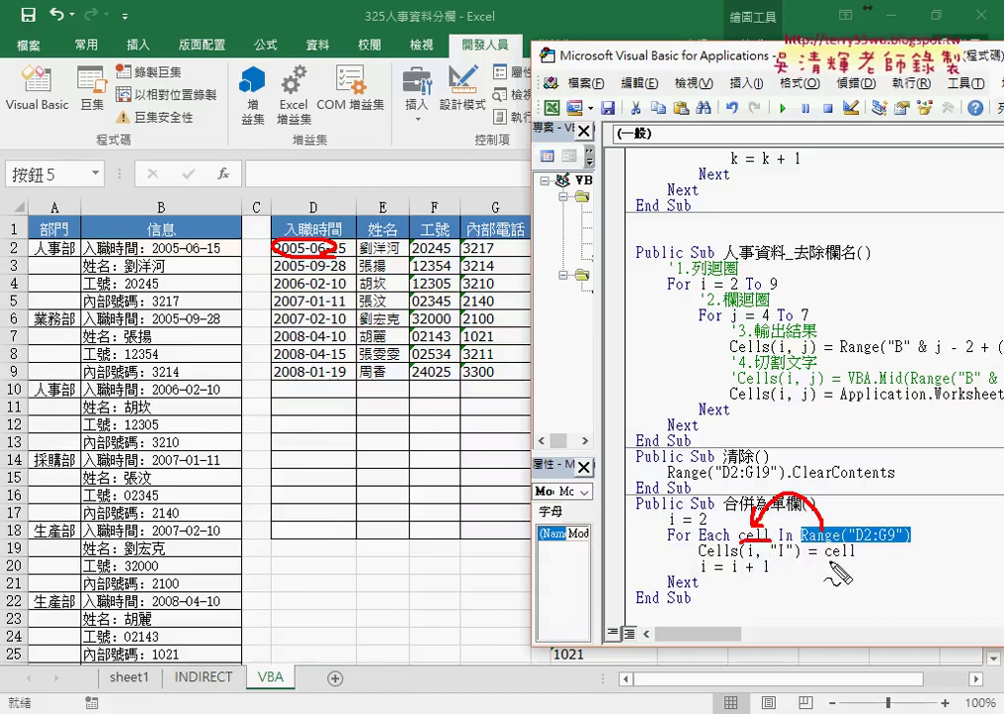
left_click_drag(829, 560, 855, 559)
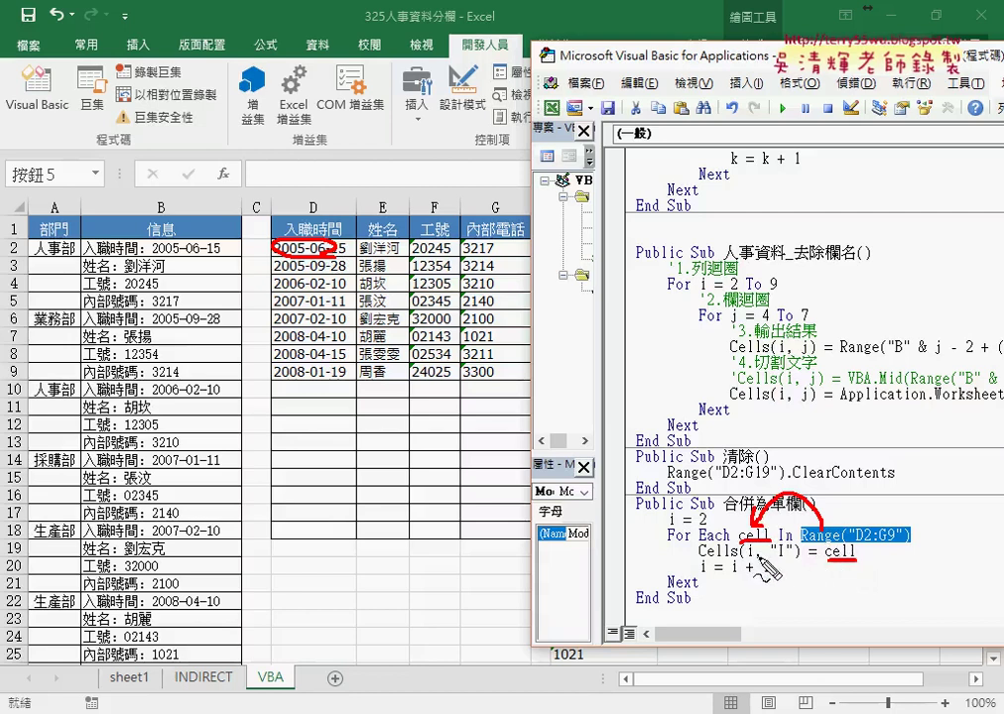
left_click_drag(698, 558, 760, 558)
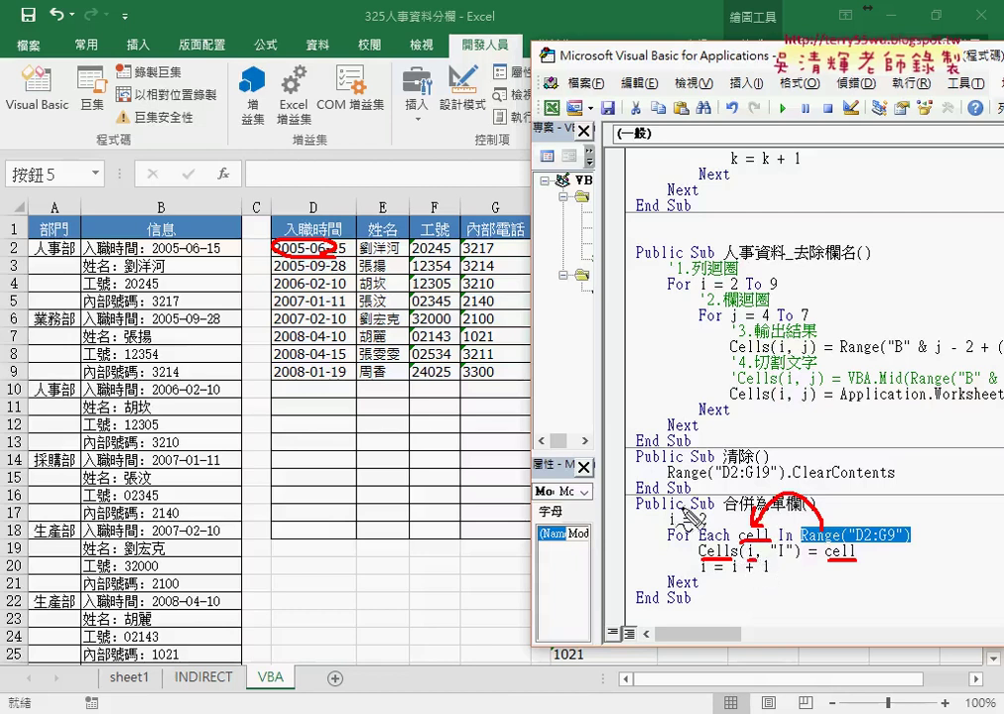
left_click_drag(671, 525, 708, 524)
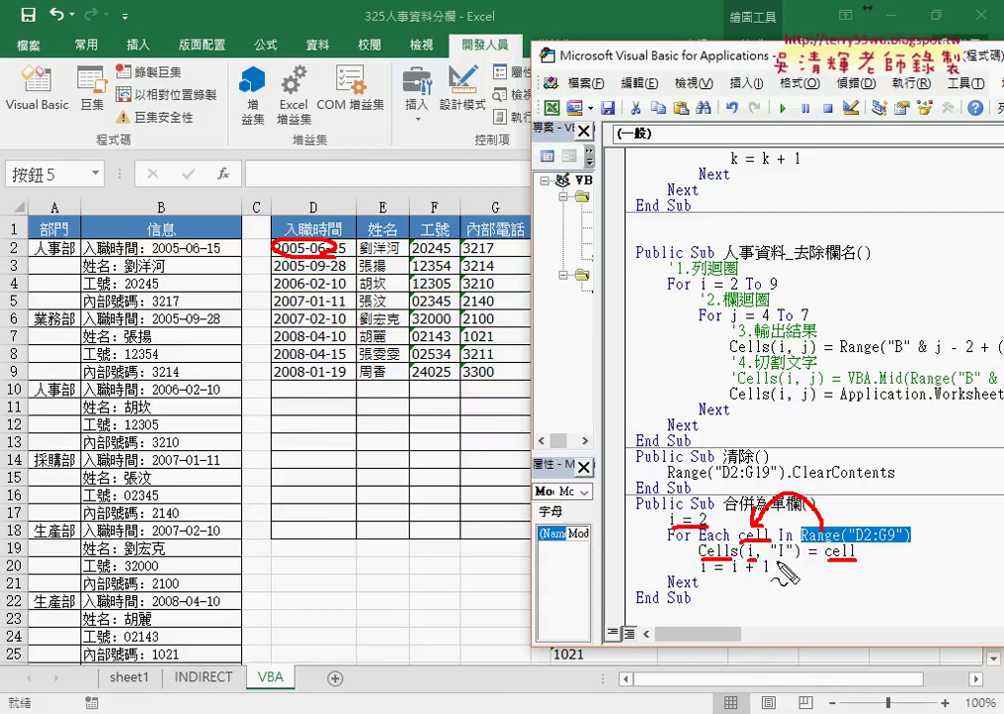
left_click_drag(778, 562, 791, 562)
key("Escape")
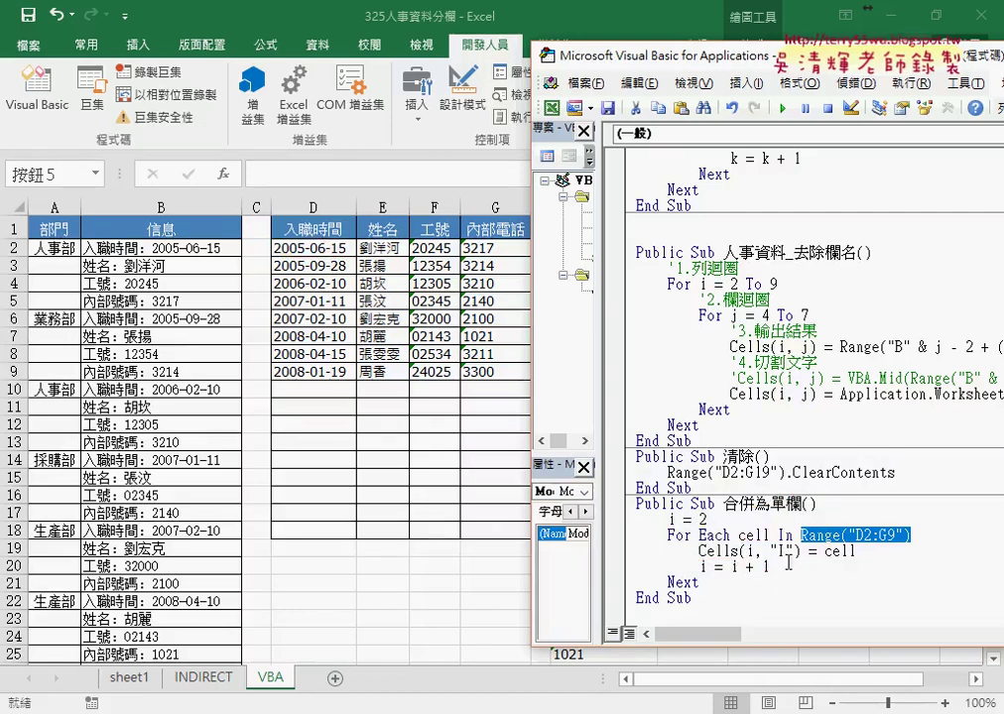
left_click_drag(595, 57, 720, 57)
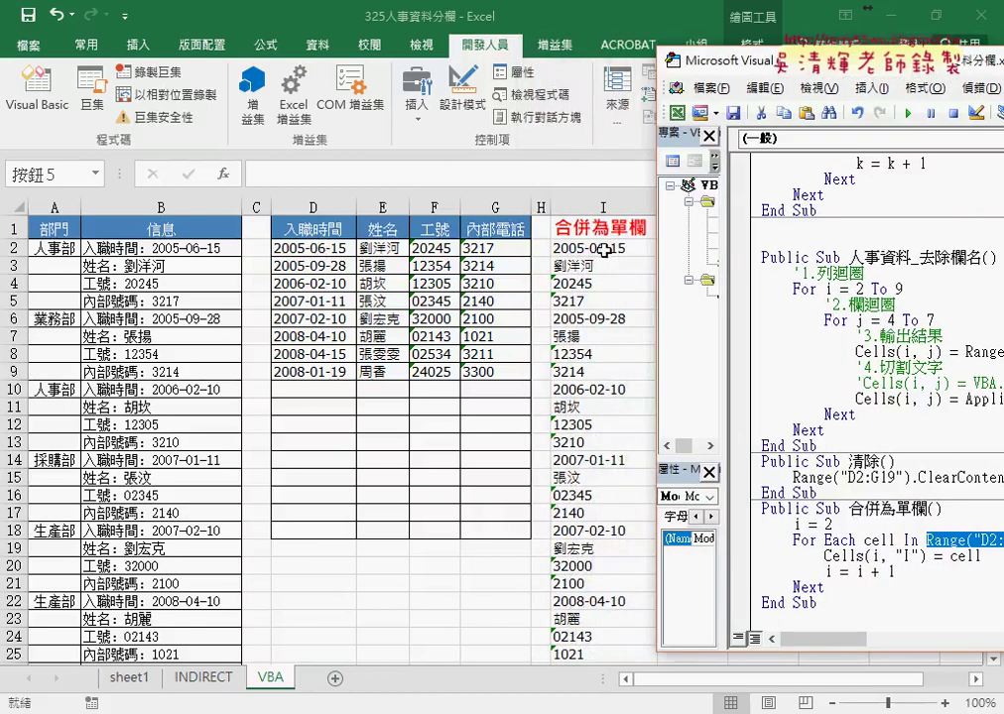
Highlight the Cells(i, "I") assignment and i = 2, circle rows 2–4, then clear the pen marks.
double_click(967, 556)
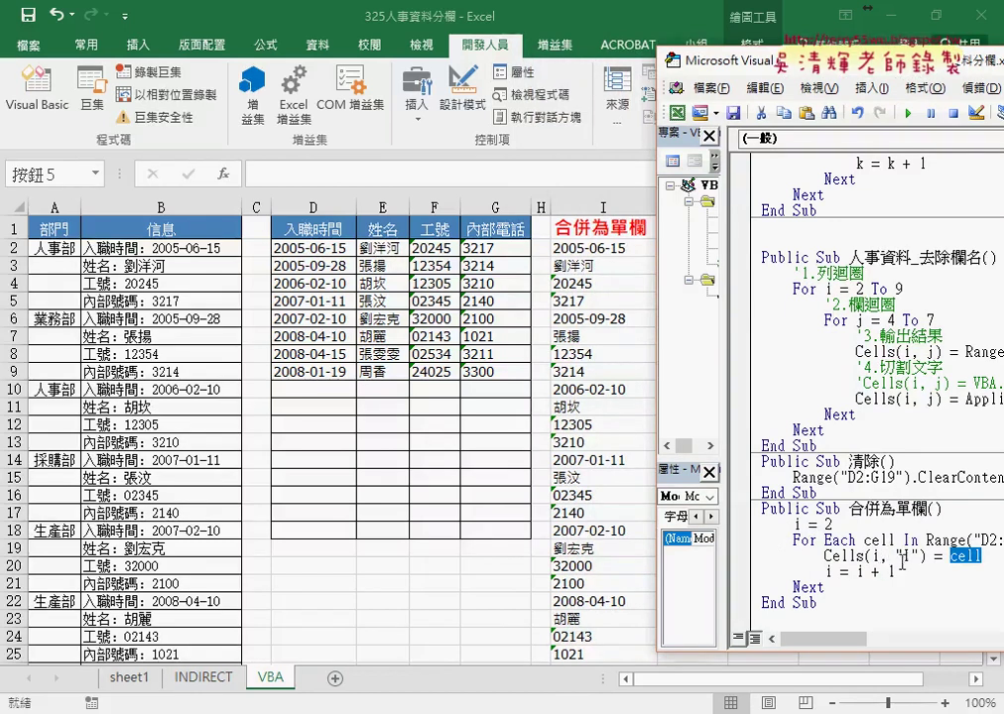
left_click(936, 556, "shift")
mouse_move(926, 556)
left_mouse_down()
mouse_move(825, 557)
mouse_move(855, 571)
mouse_move(844, 586)
mouse_move(898, 583)
left_mouse_up()
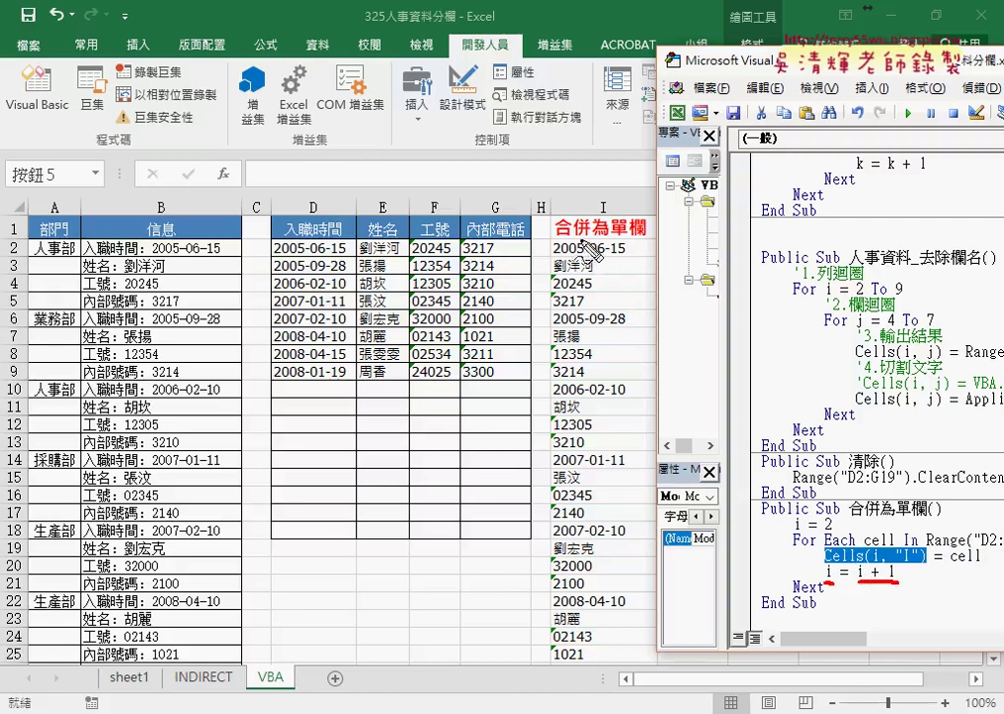
left_click_drag(823, 527, 839, 523)
left_click_drag(14, 241, 10, 301)
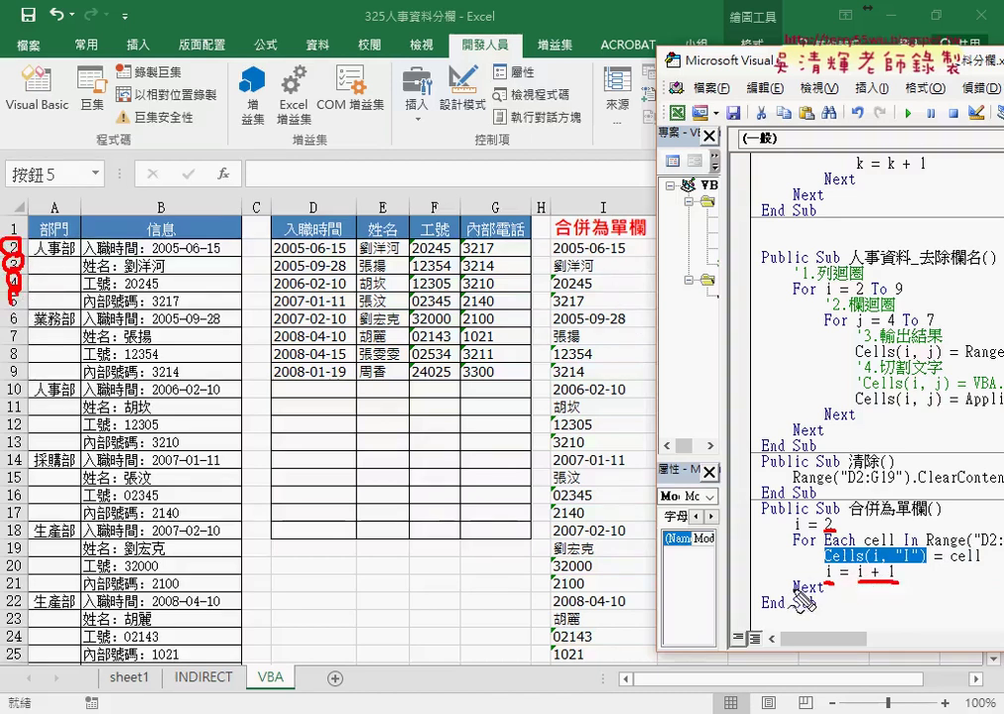
left_click_drag(780, 588, 763, 523)
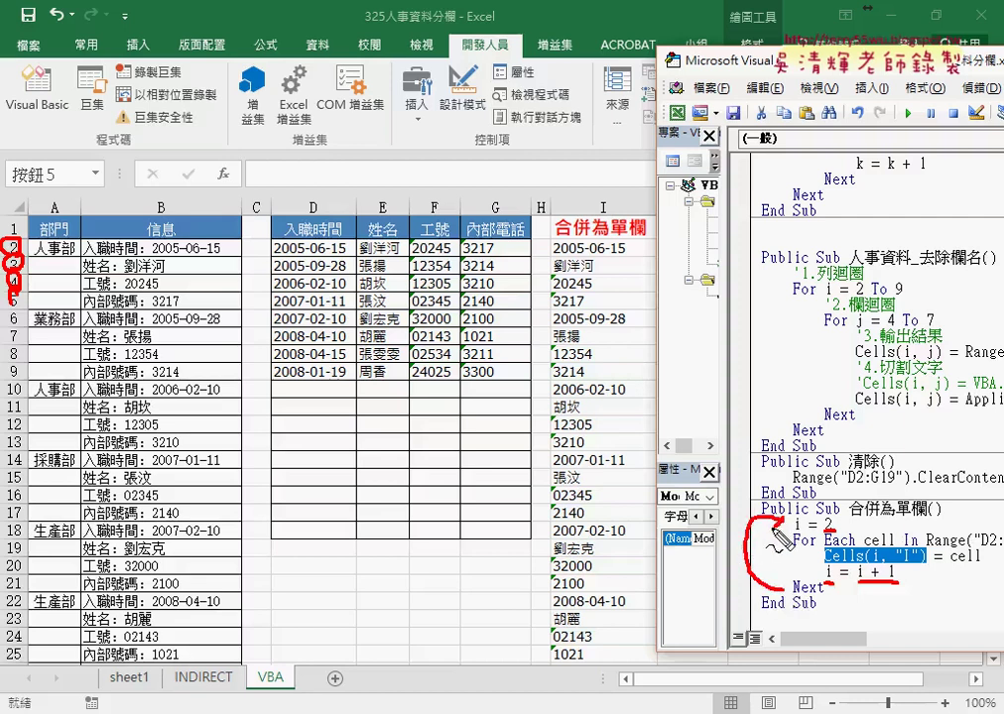
key("Escape")
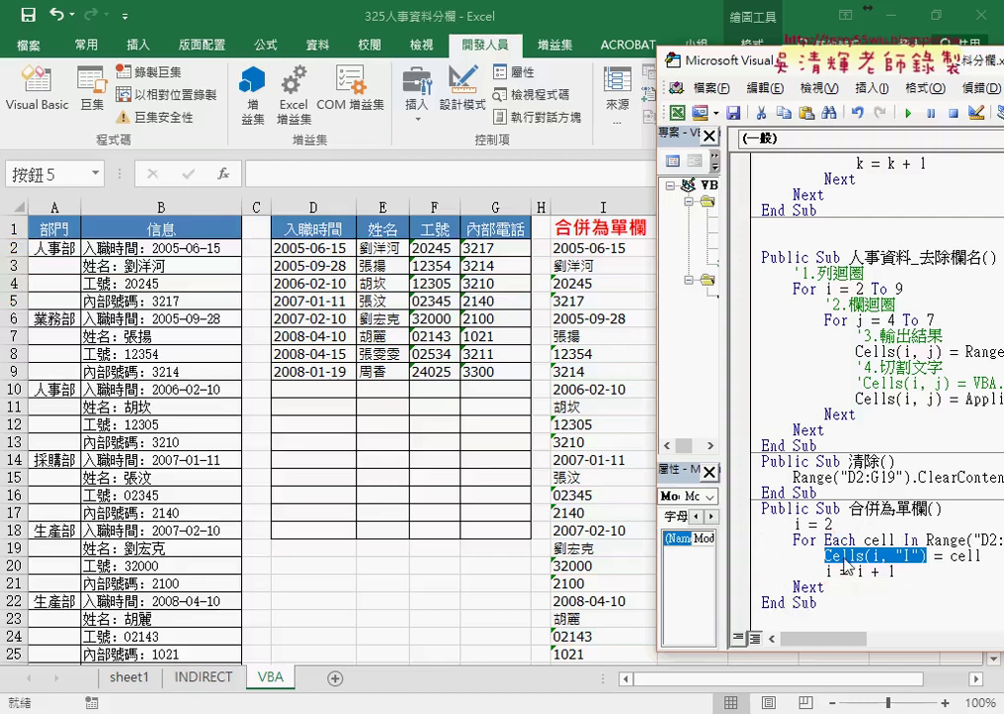
Clear column I's merged values from I2 downward and bring the VBA editor back.
left_click(620, 247)
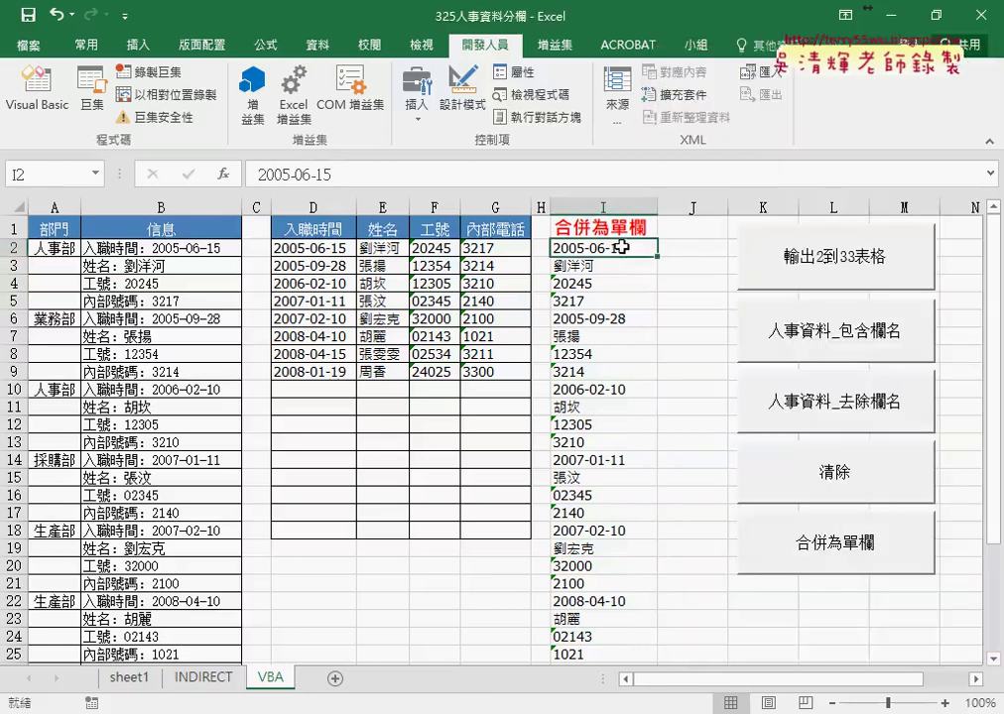
key("ctrl+shift+Down")
key("Delete")
scroll(620, 247, "up", 3)
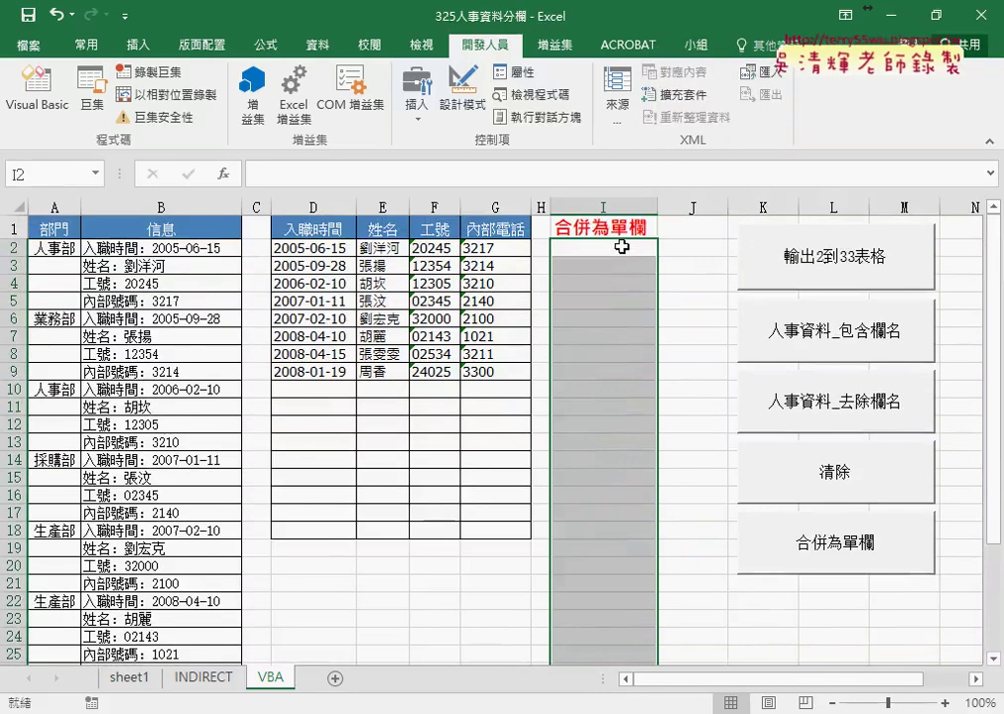
left_click(655, 707)
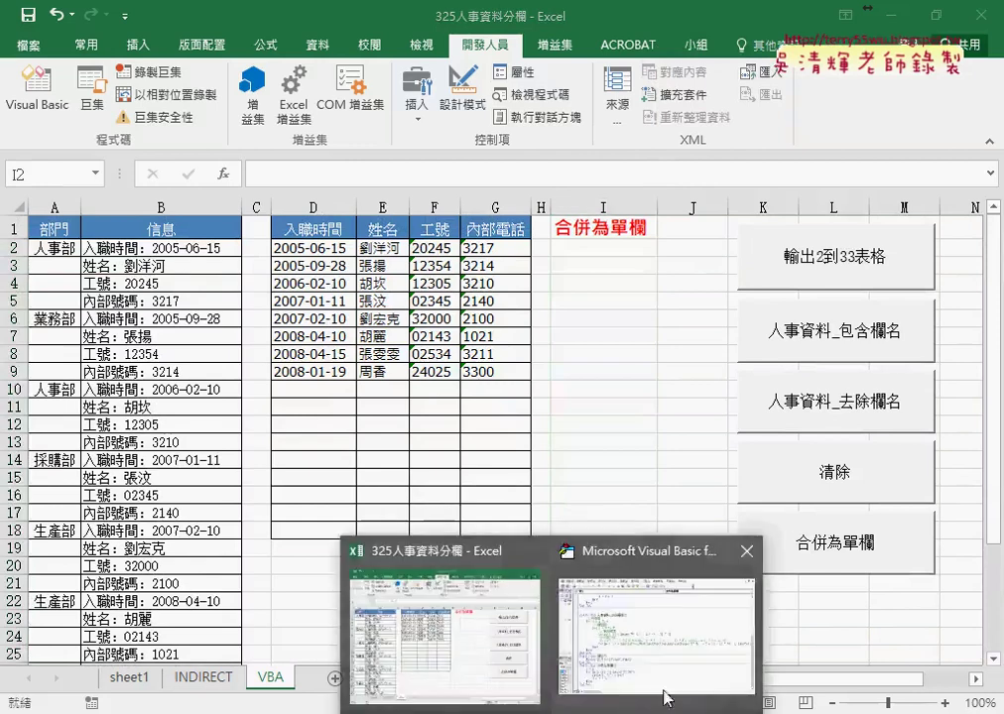
left_click(654, 644)
left_click(842, 571)
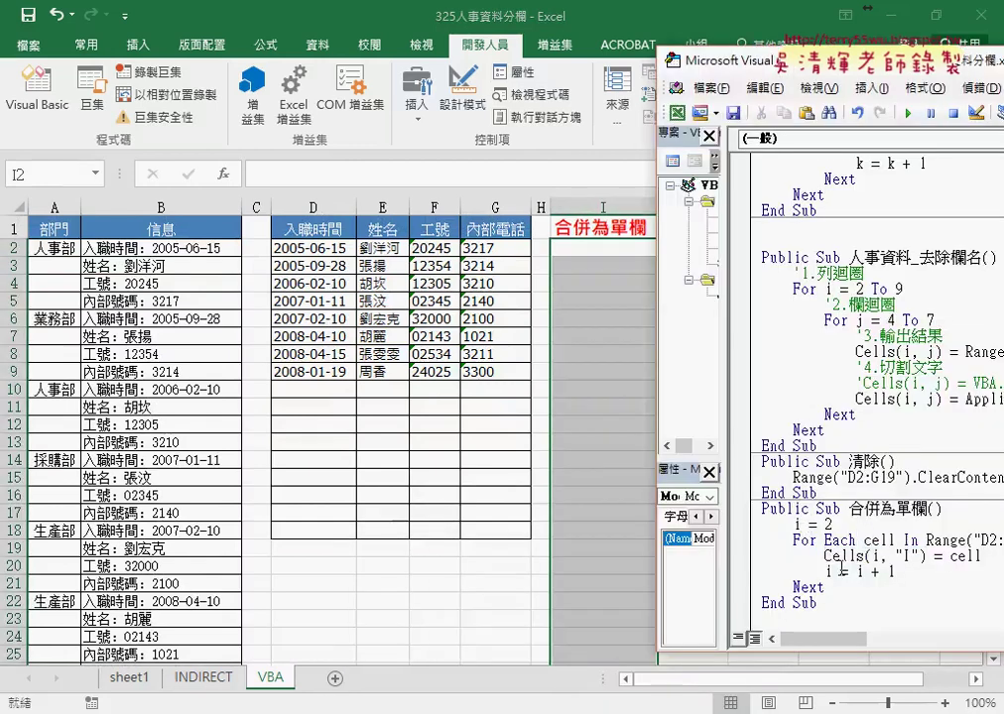
Step through the 合併為單欄 macro with F8 until I2 and I3 receive their values.
key("F8")
key("F8")
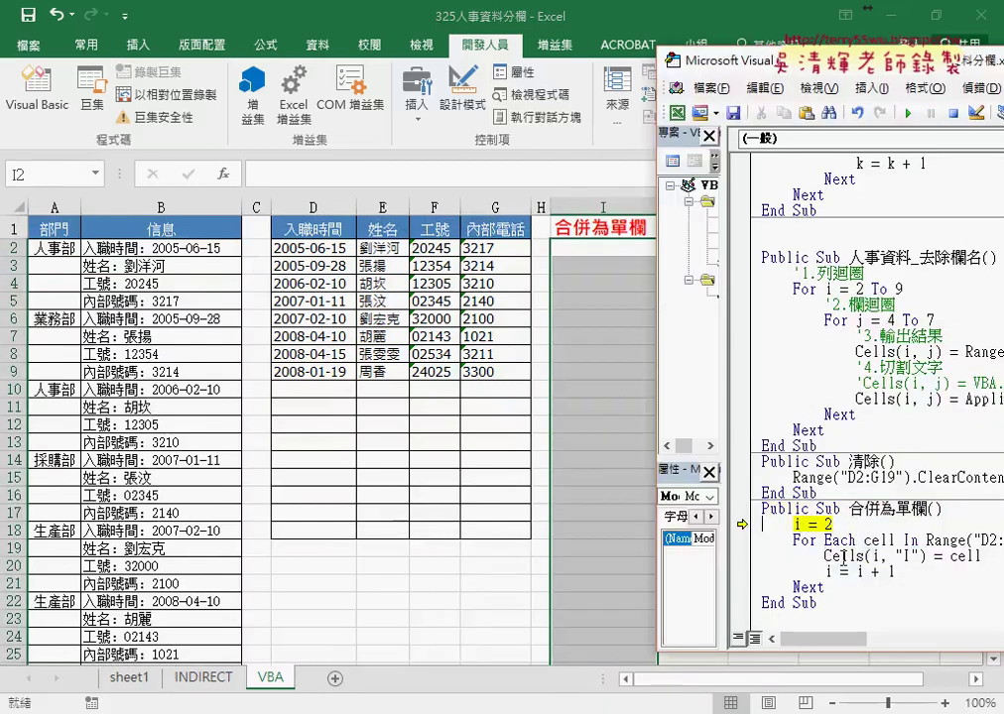
key("F8")
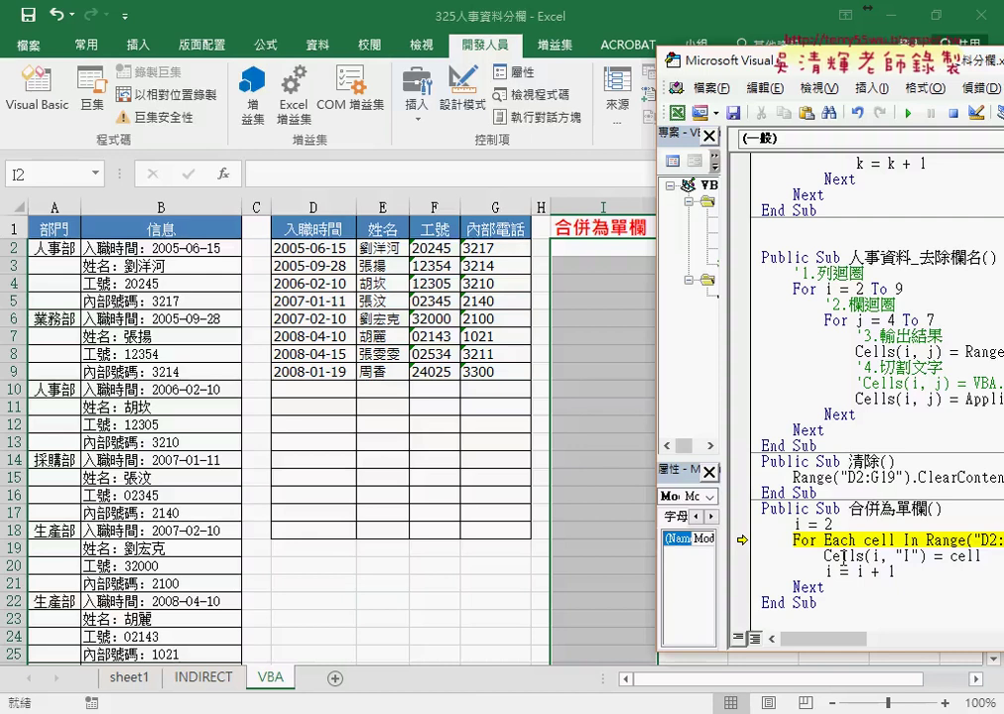
key("F8")
mouse_move(876, 539)
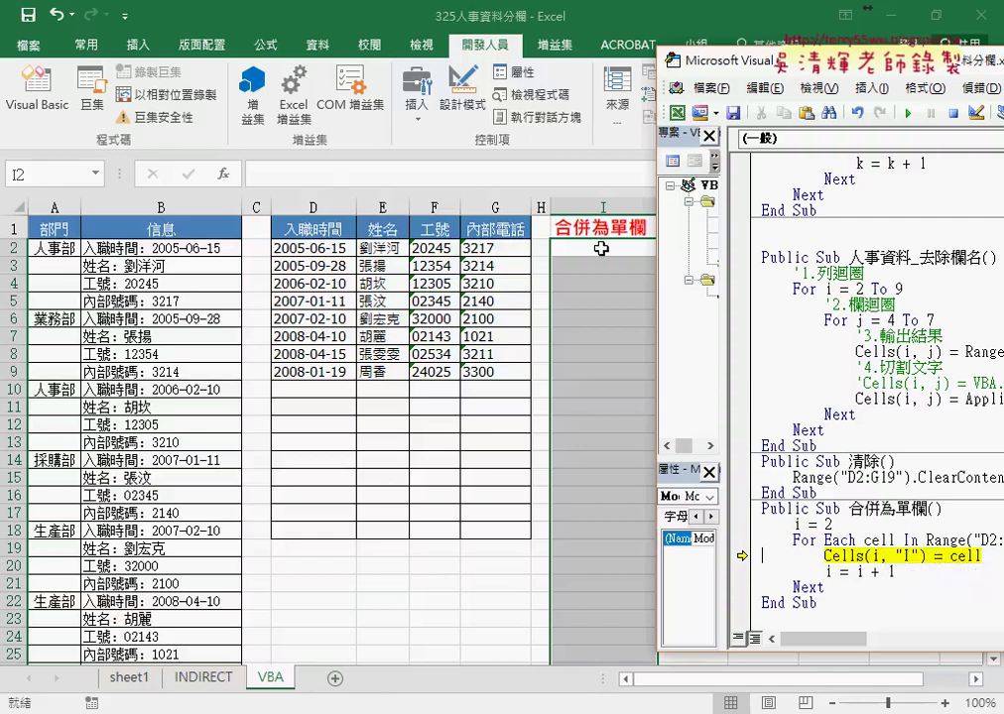
key("F8")
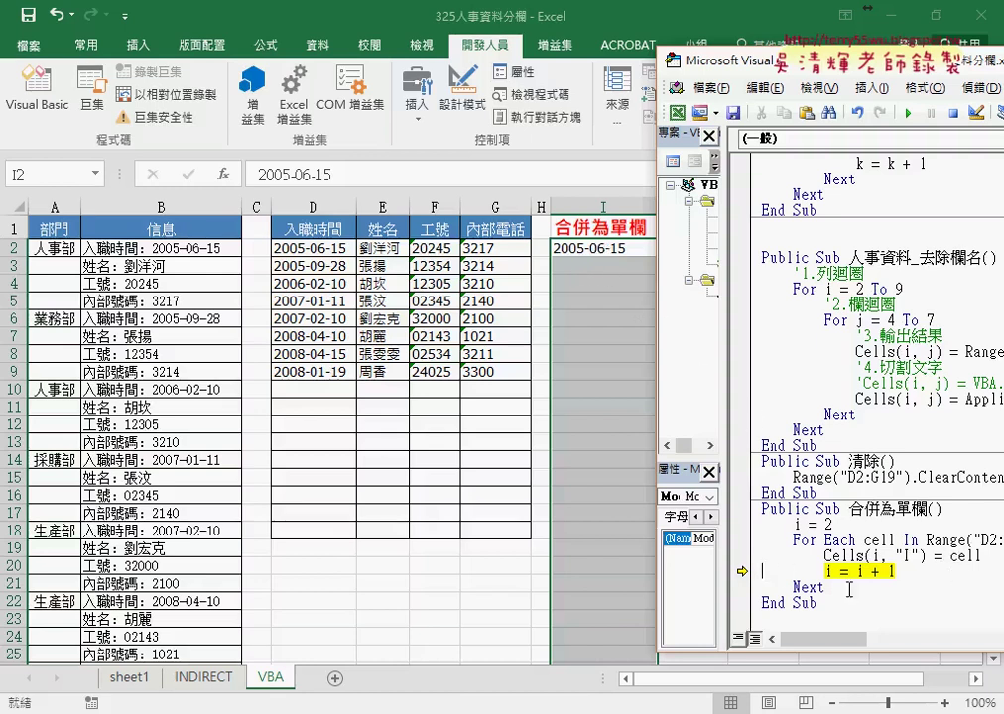
mouse_move(828, 573)
key("F8")
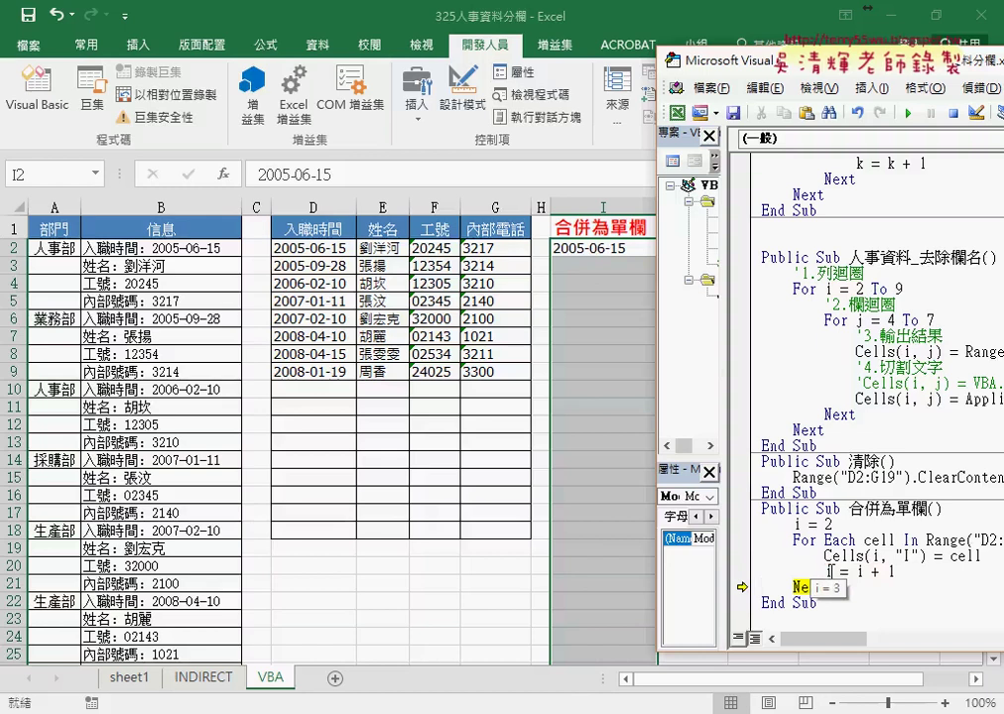
key("F8")
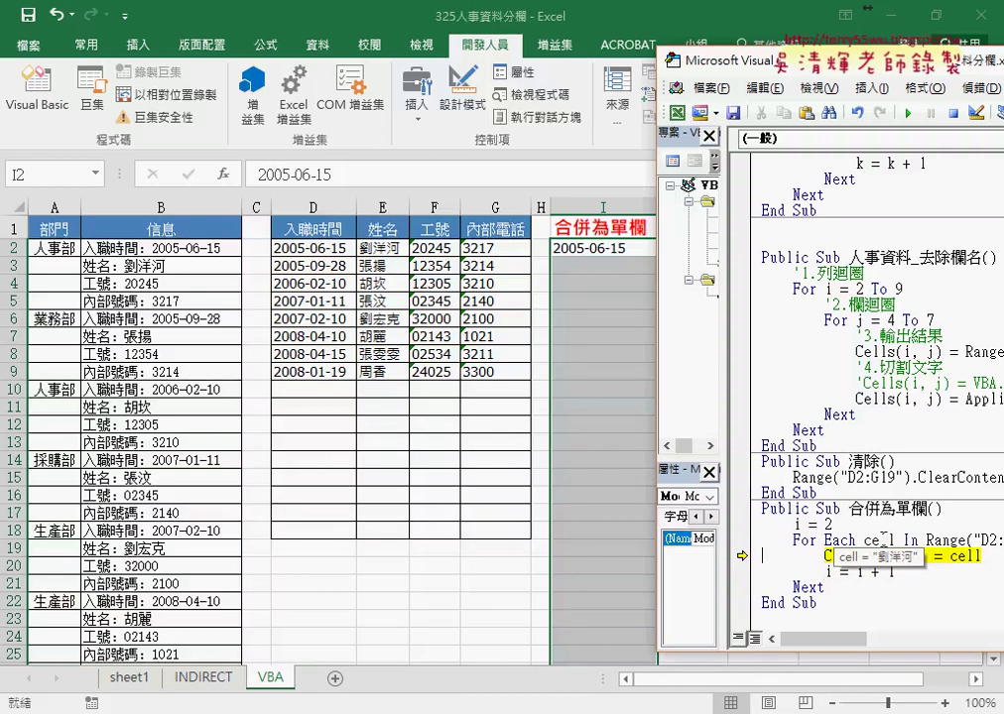
key("F8")
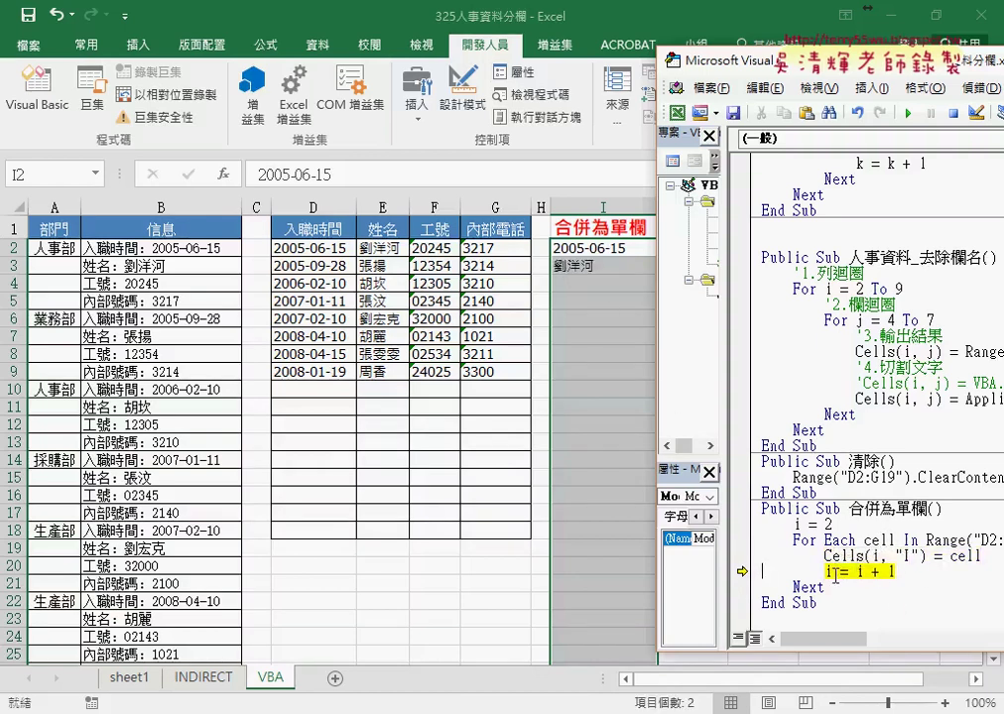
Step through another loop pass, then run the rest of the macro to fill column I.
key("F8")
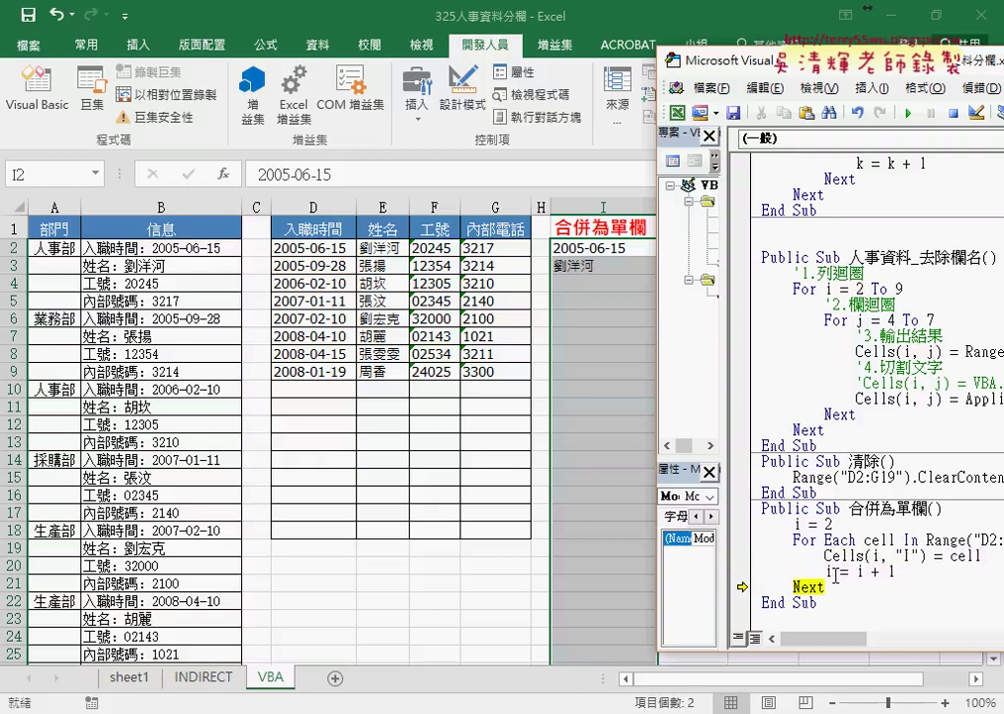
key("F8")
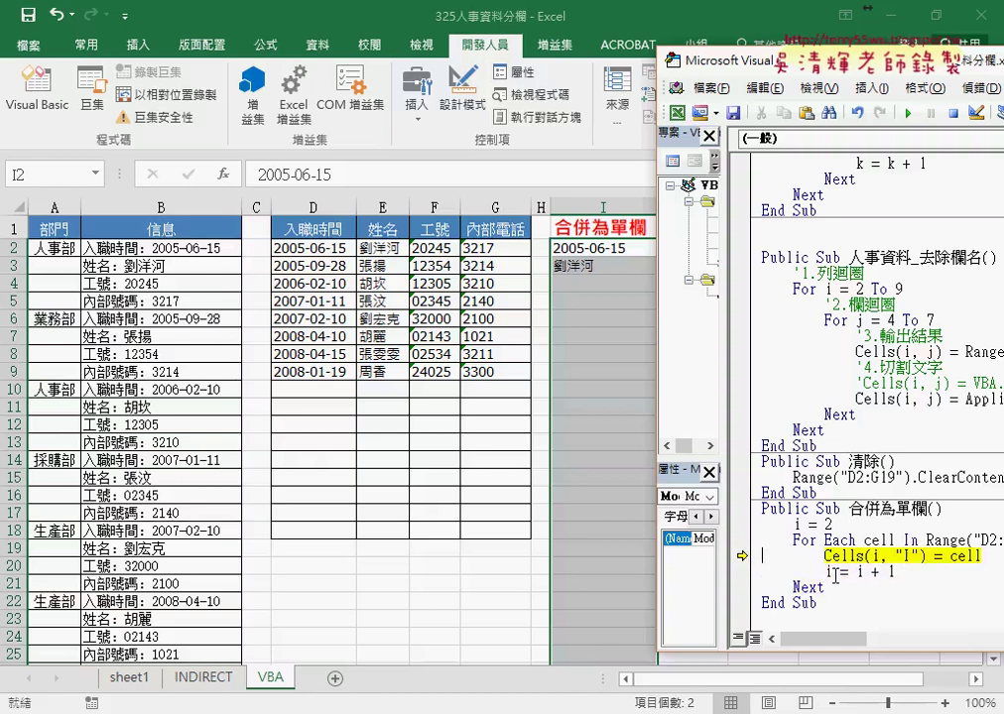
key("F8")
key("F8")
key("F8")
key("F8")
key("F8")
key("F8")
key("F8")
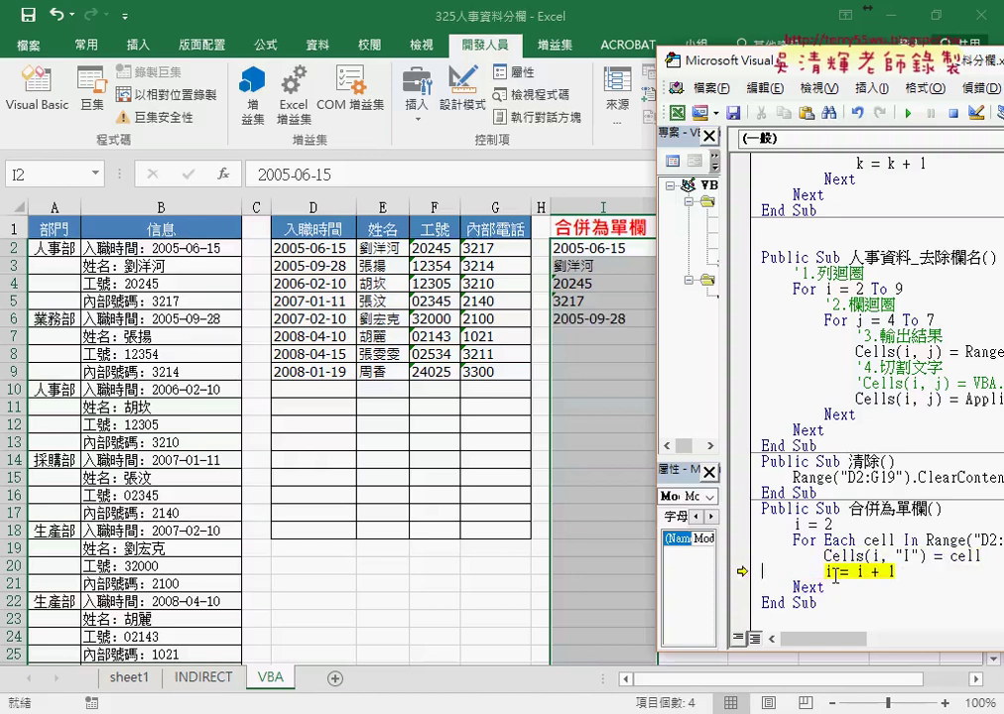
key("F8")
key("F8")
key("F8")
key("F8")
key("F8")
key("F8")
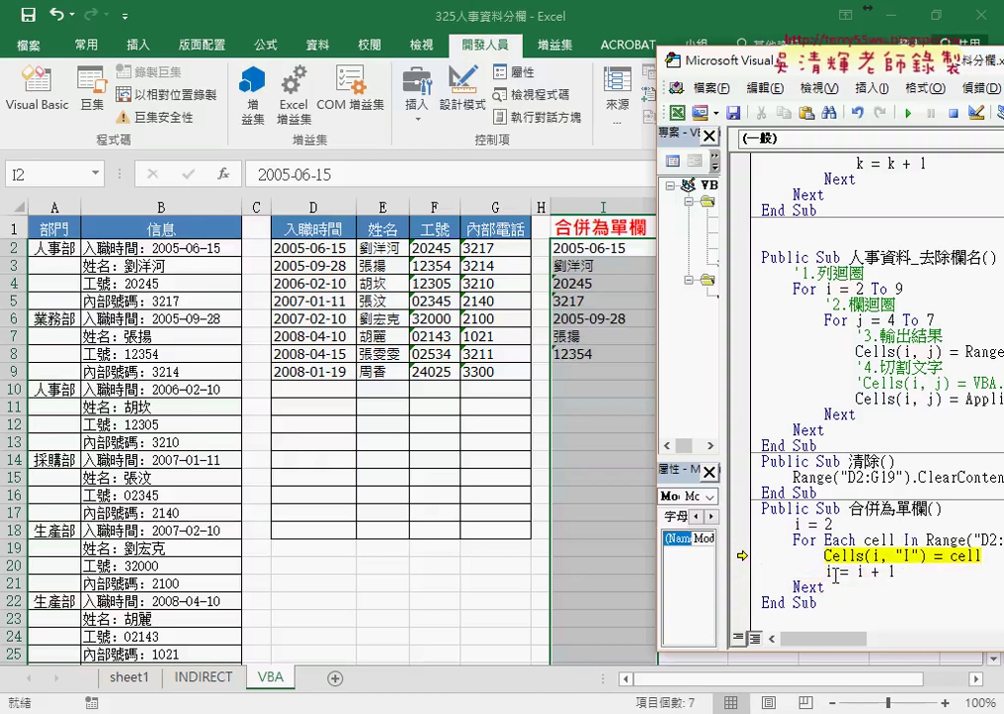
left_click(907, 113)
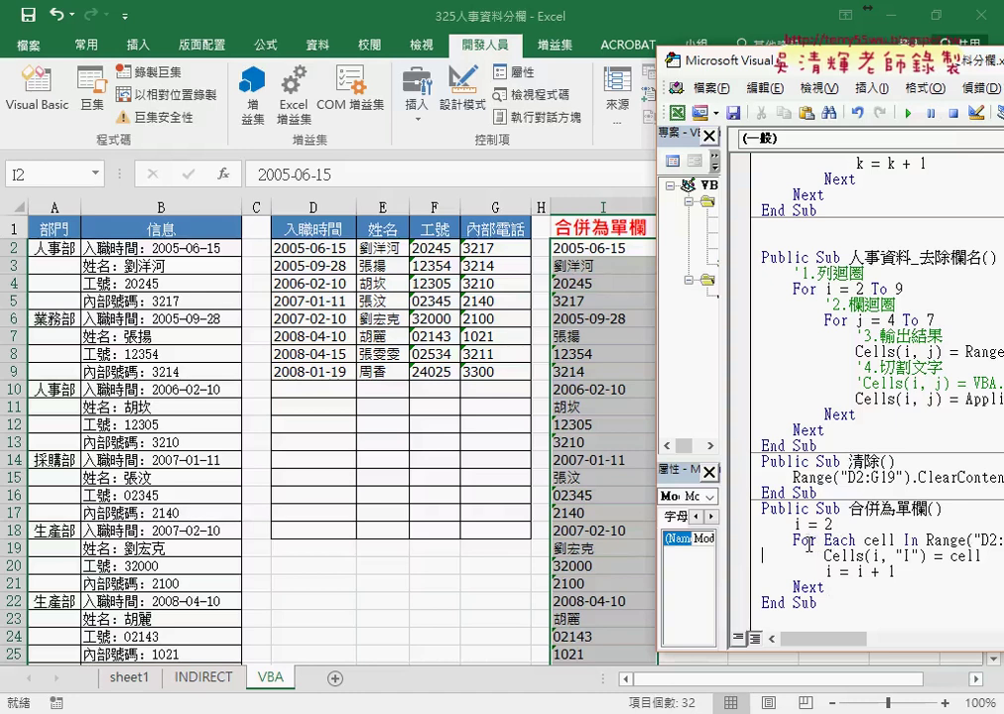
Highlight the word cell, the loop body through Next, and Cells(i, "I"), then slide the editor left.
left_click(813, 557)
double_click(901, 556)
left_click(896, 572)
left_click_drag(823, 588, 751, 542)
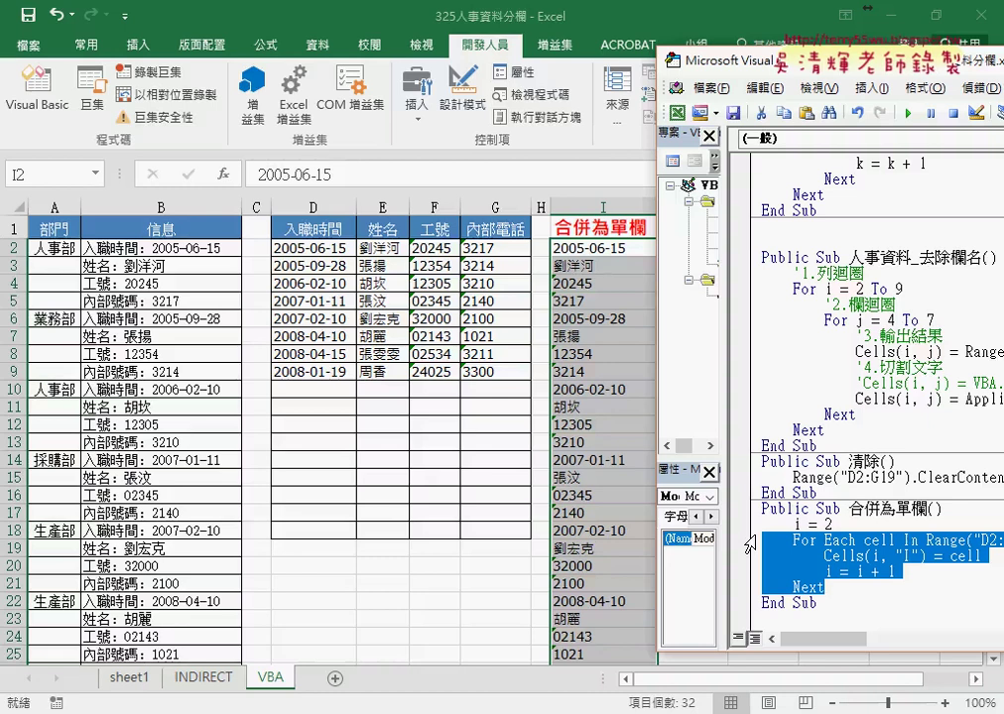
left_click(948, 556)
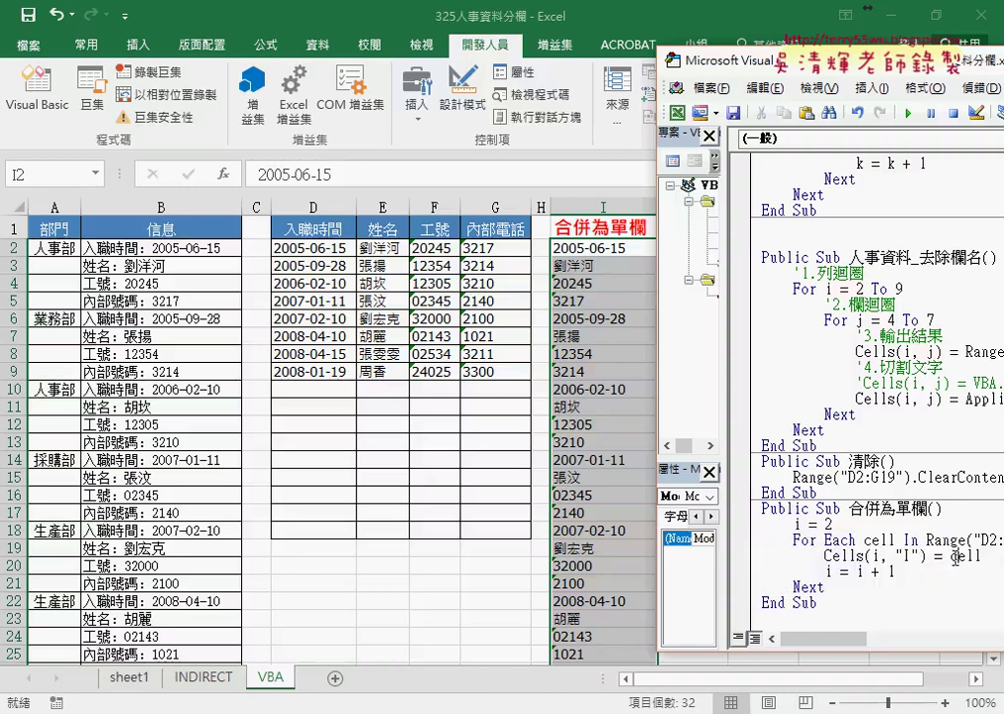
left_click_drag(920, 555, 822, 557)
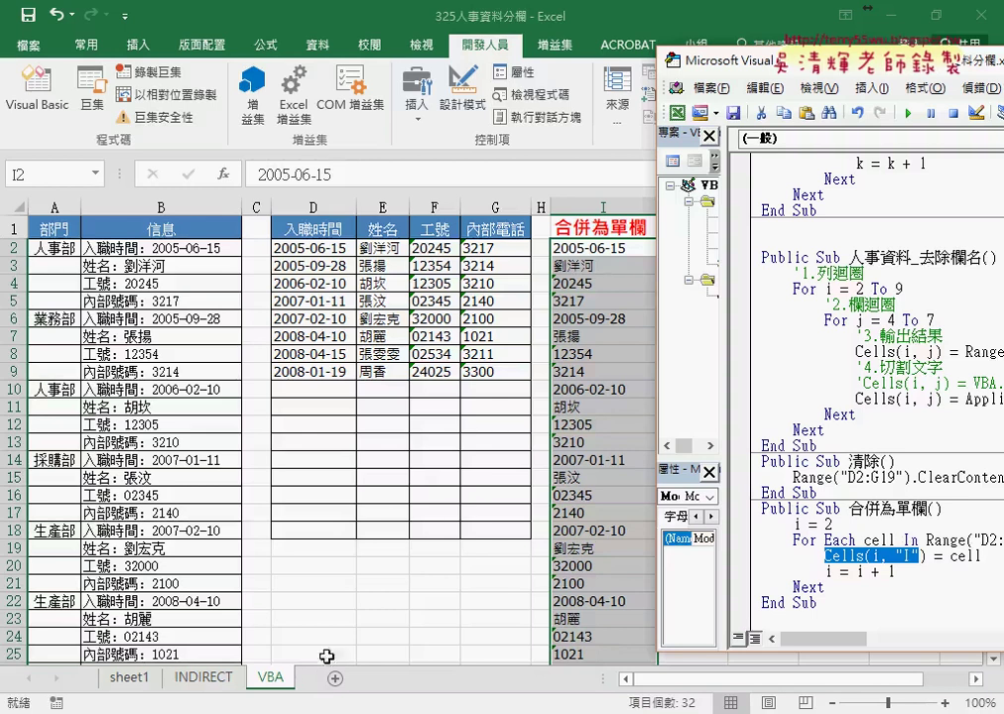
left_click_drag(824, 57, 529, 56)
left_click(612, 494)
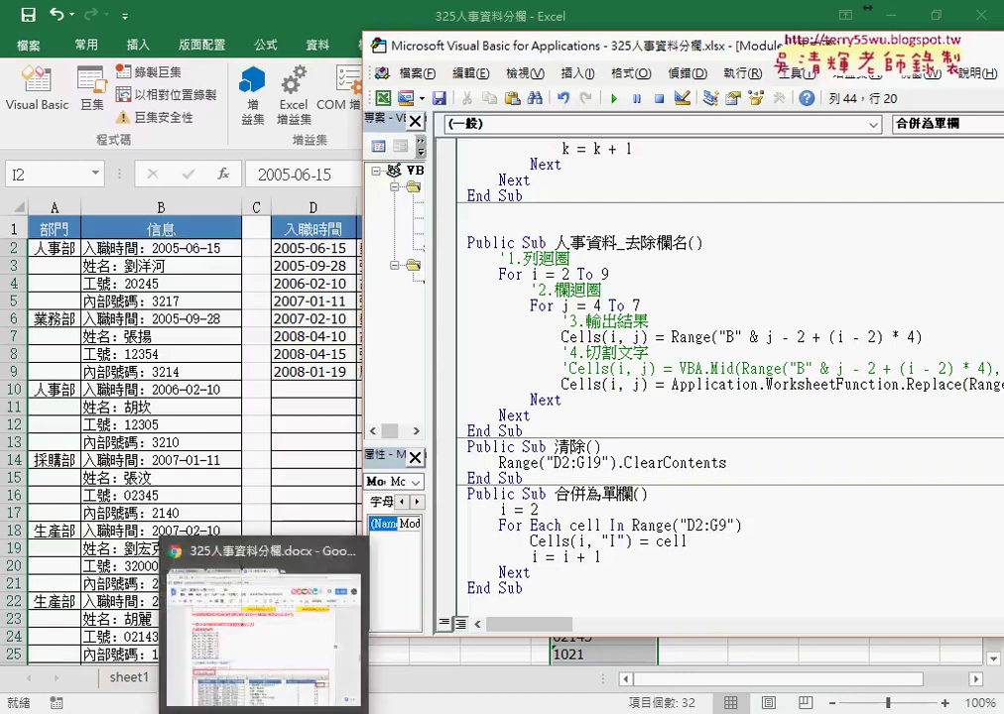
In the Google Docs notes, scroll to the refined 合併為單欄 macro and select its If…End If date-format lines.
left_click(266, 635)
scroll(435, 421, "down", 3)
scroll(437, 420, "down", 8)
scroll(436, 421, "down", 3)
scroll(437, 420, "down", 4)
scroll(437, 420, "down", 2)
scroll(437, 420, "down", 1)
scroll(437, 421, "down", 1)
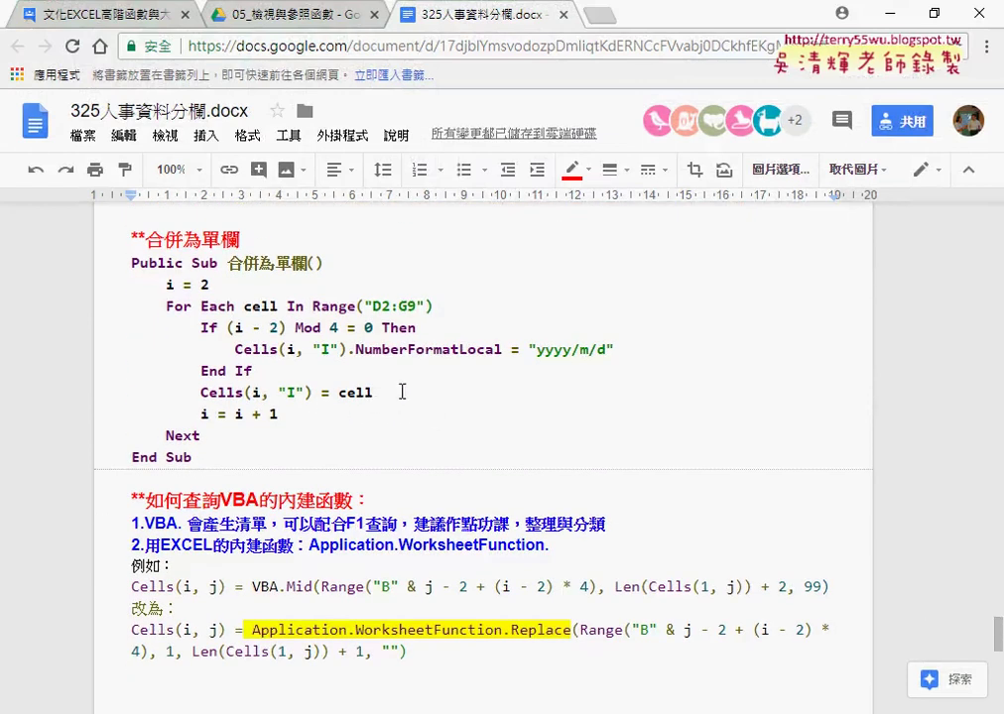
left_click(401, 393)
left_click_drag(253, 371, 119, 339)
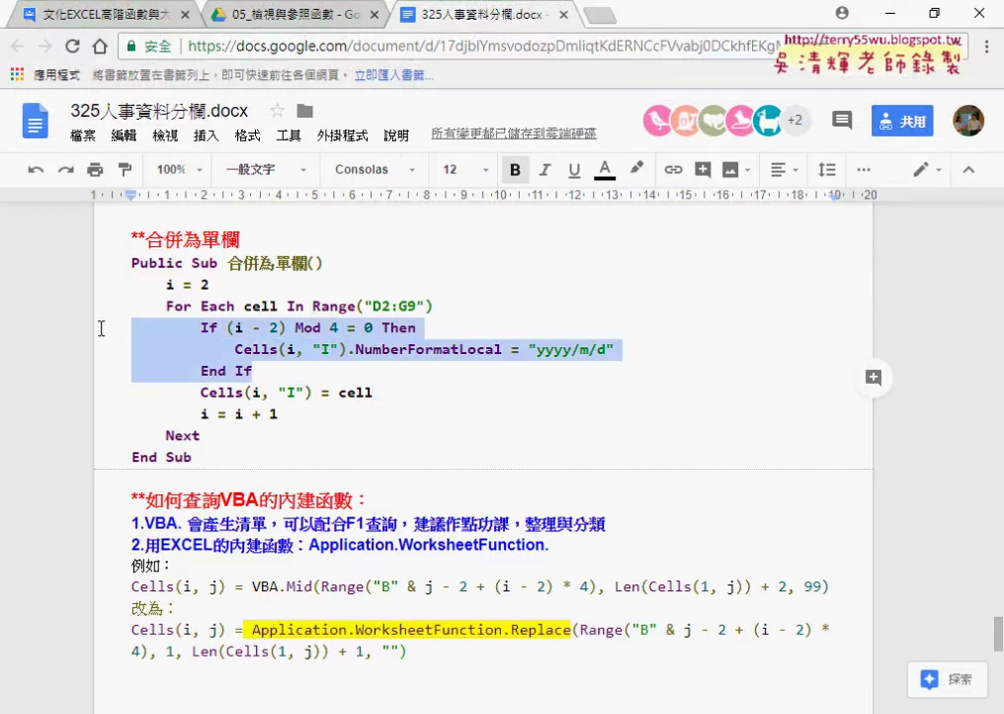